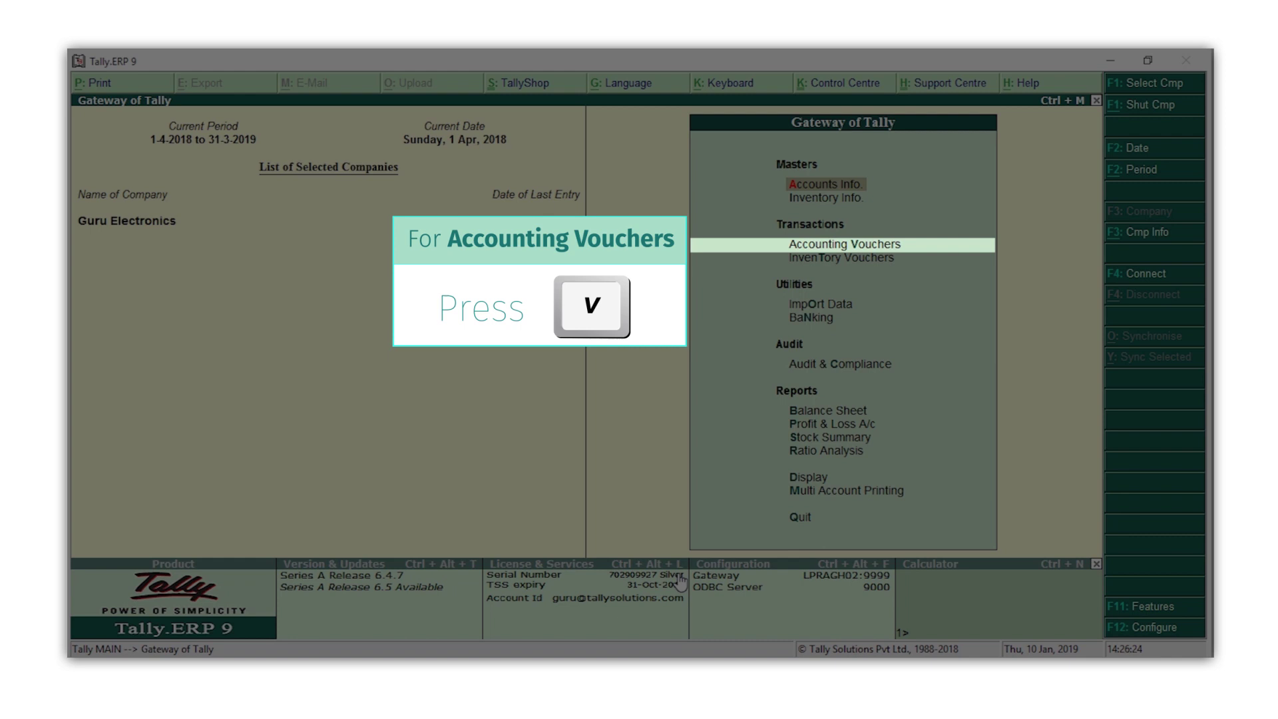
Open Accounting Vouchers from the Gateway of Tally with V
key(v)
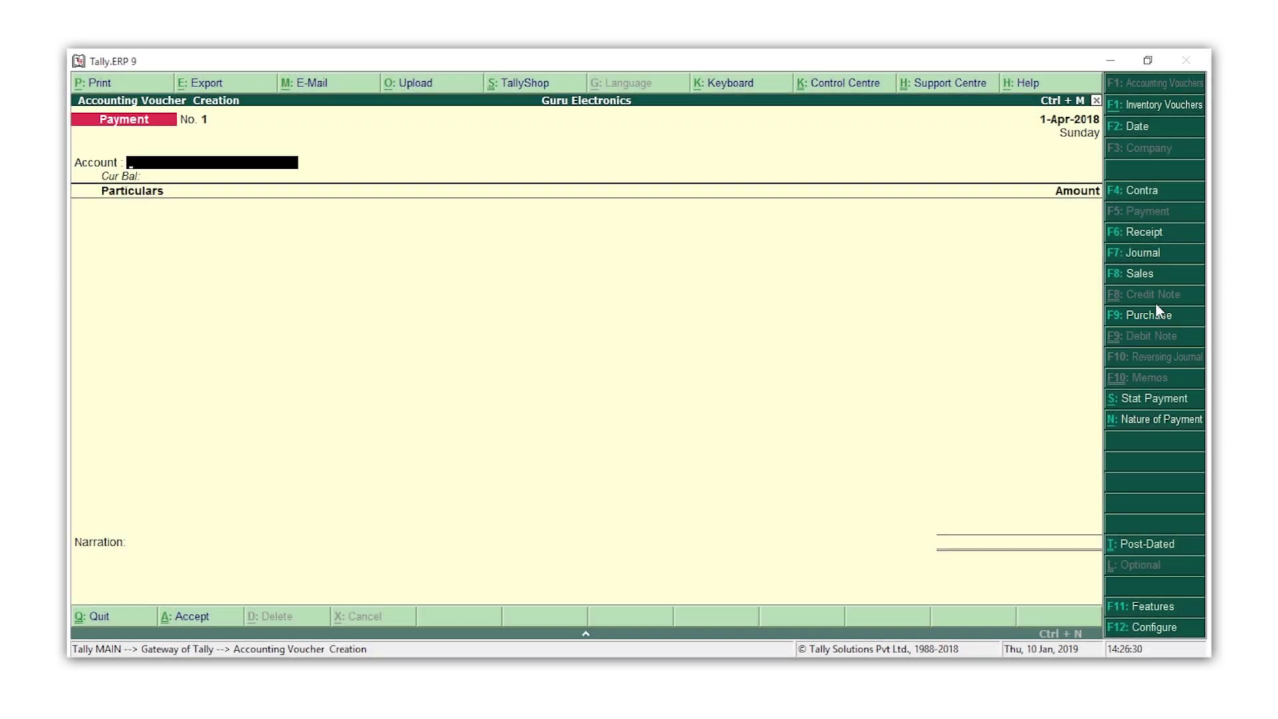
Switch to a Purchase voucher dated 20-Nov-2018
click(1160, 317)
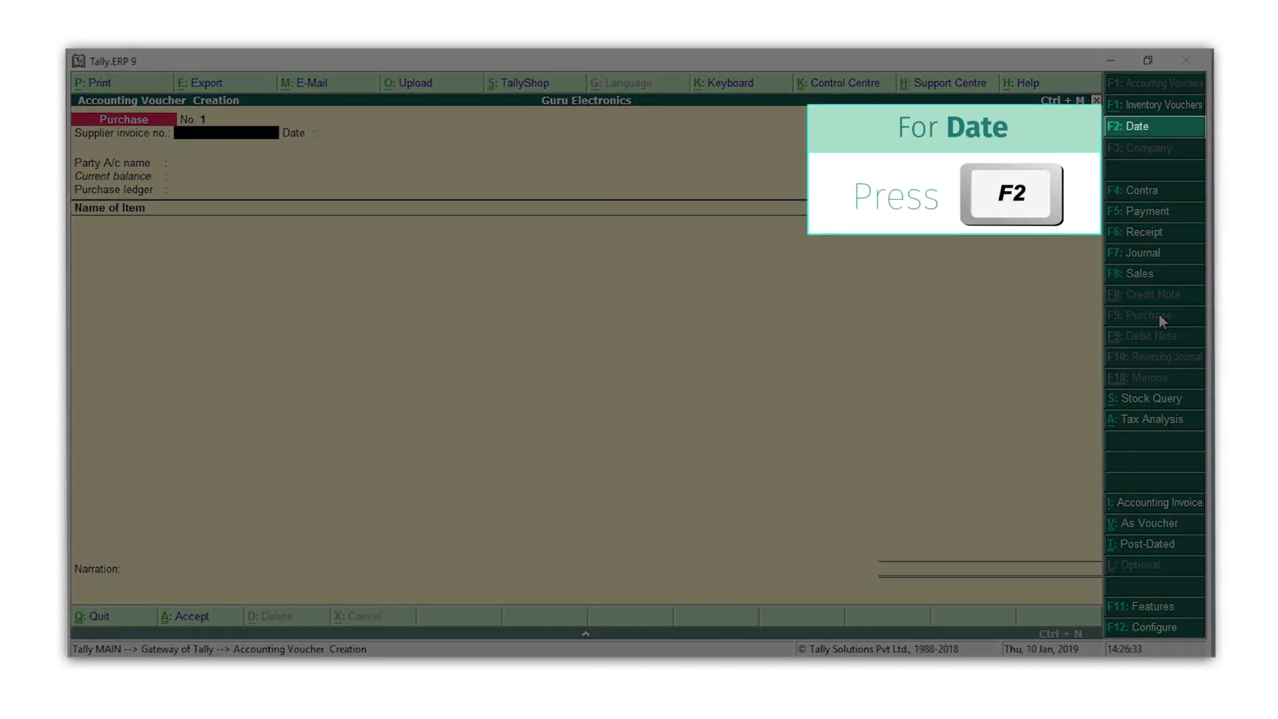
key(F2)
text(20-11)
key(Return)
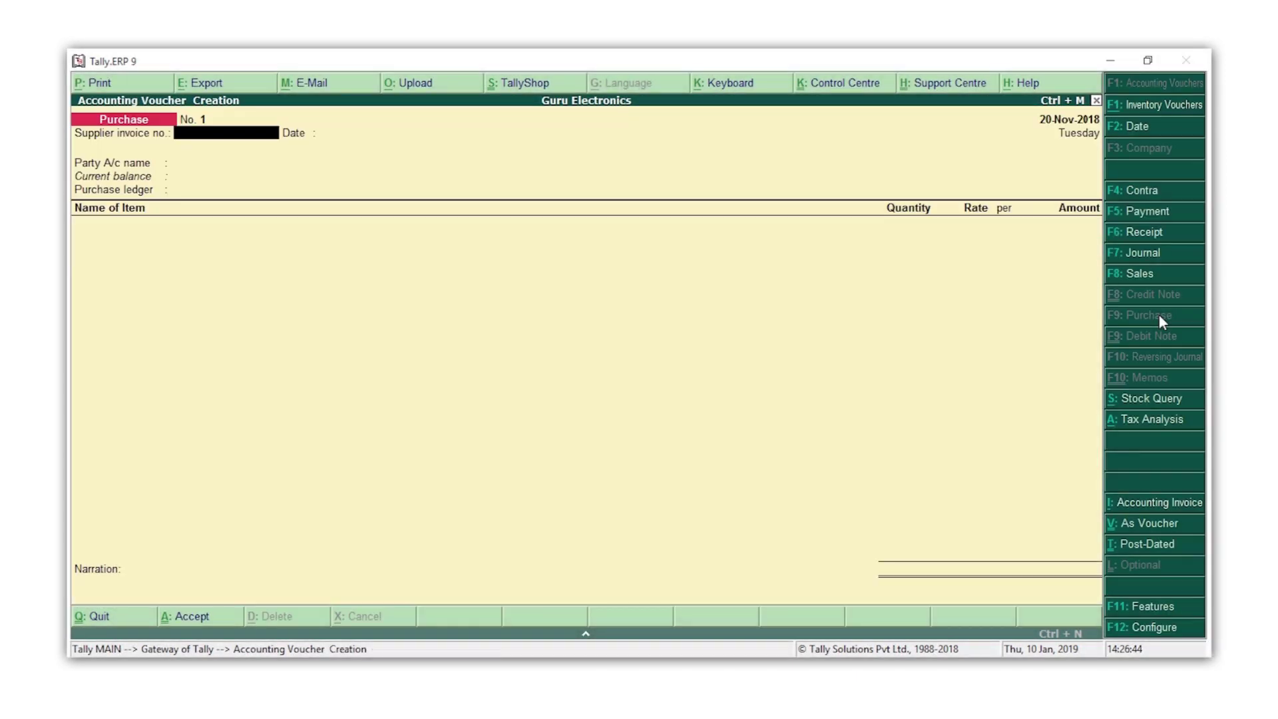
Enter supplier invoice 115 and select Raj Electronics as the party
text(115)
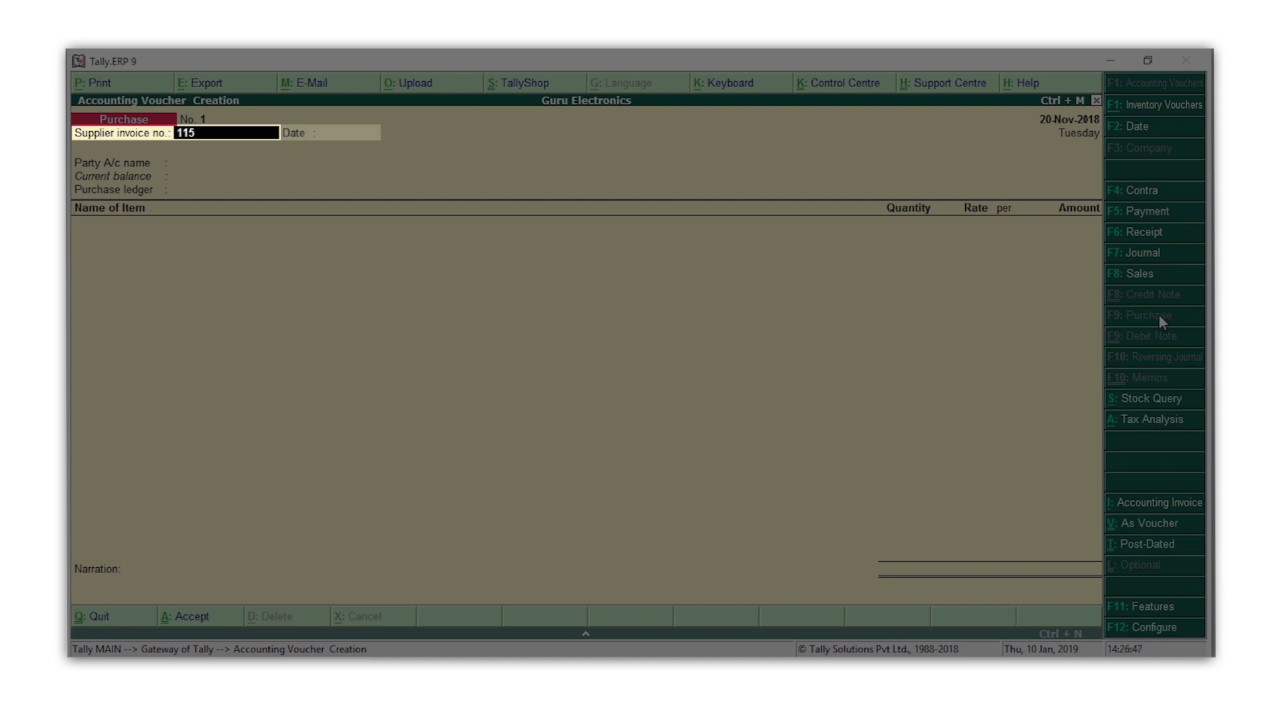
key(Return)
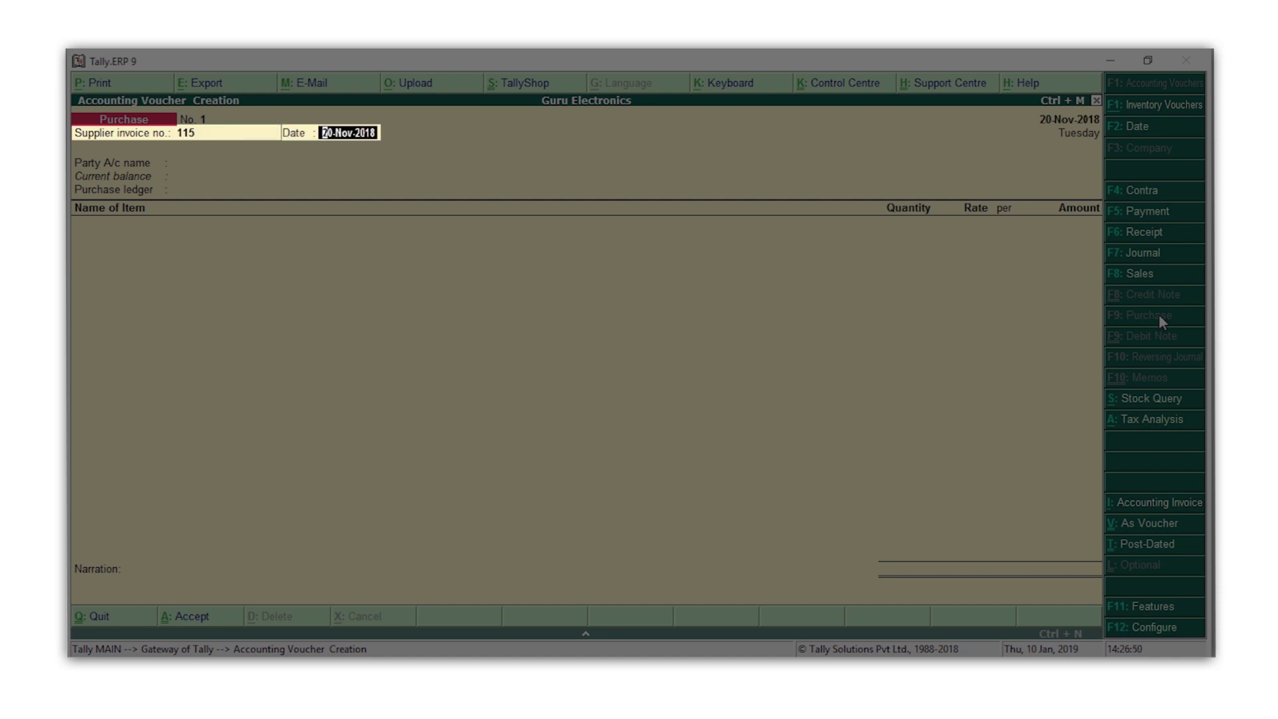
key(Return)
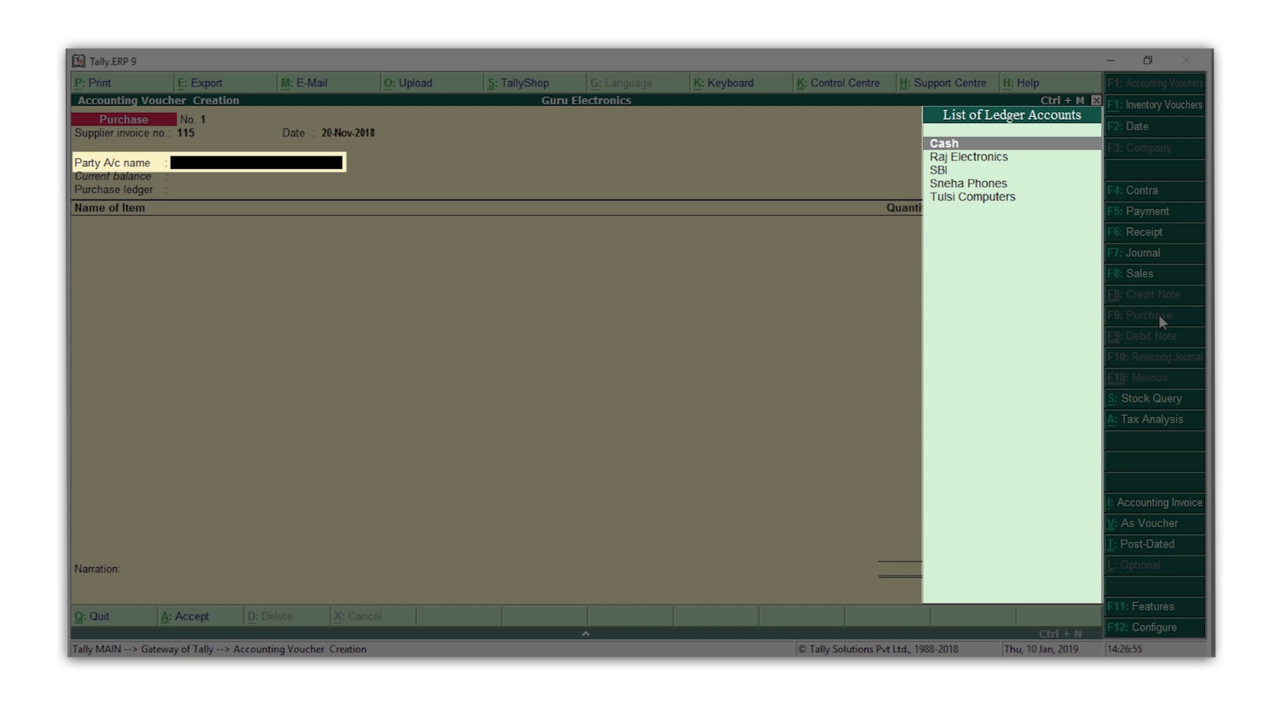
key(Down)
key(Return)
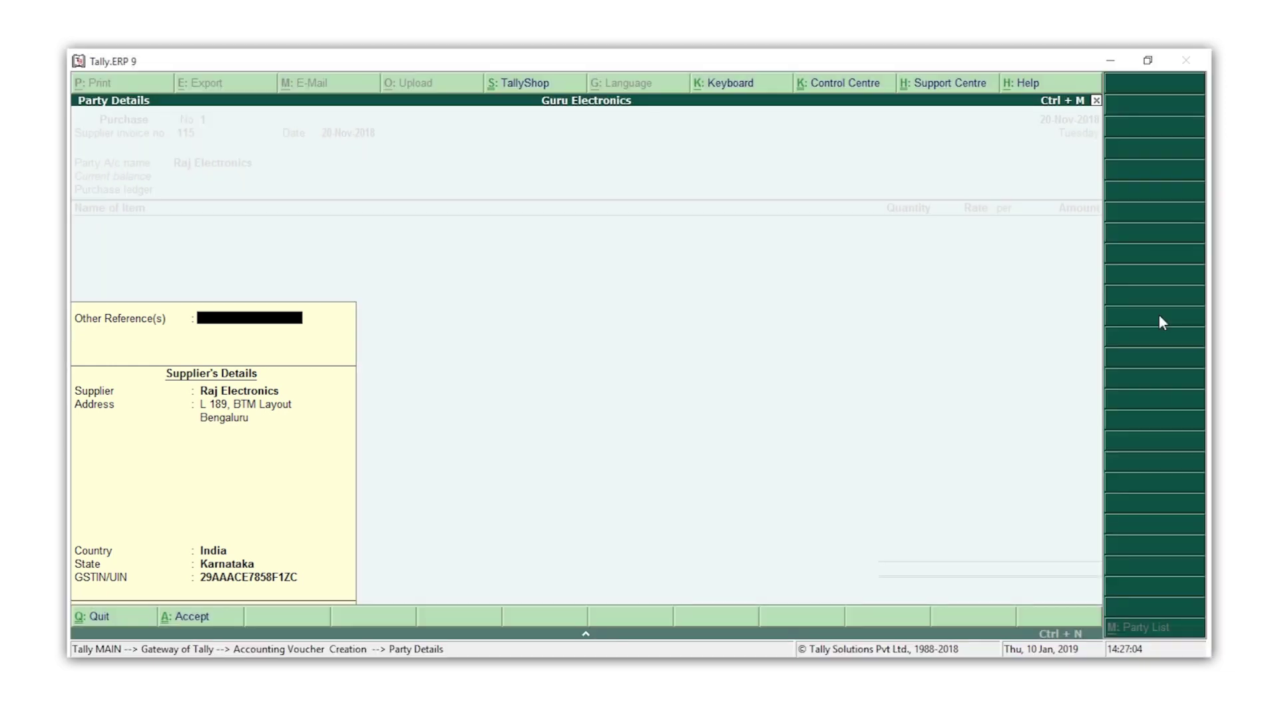
key(ctrl+a)
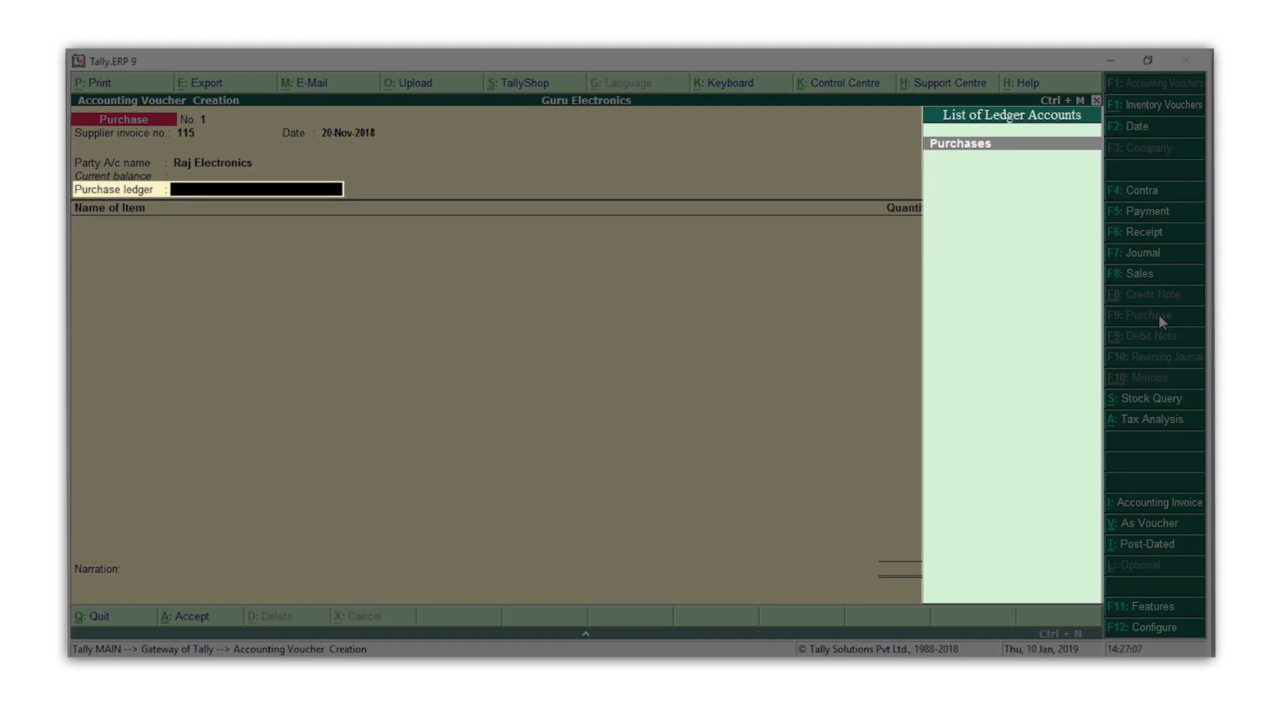
Post to the Purchases ledger and add Dell 17 inch Monitor, 10 Nos at 7,000 (70,000)
key(Return)
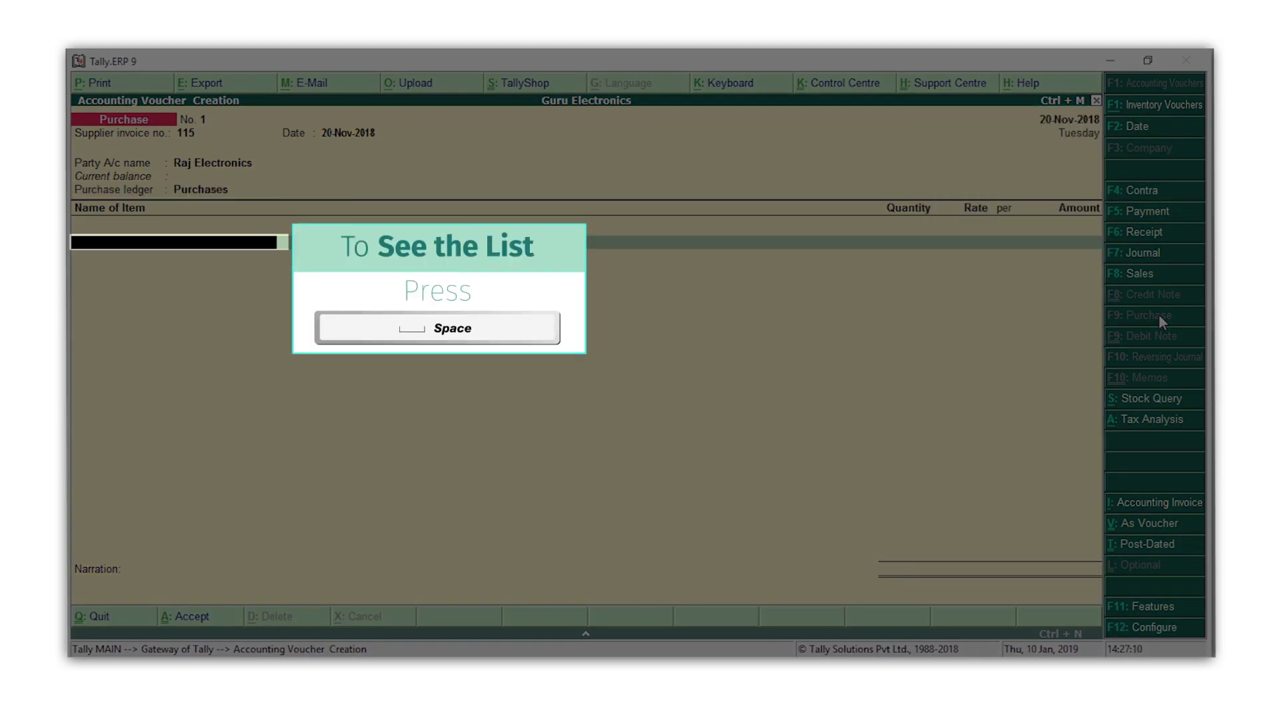
key(space)
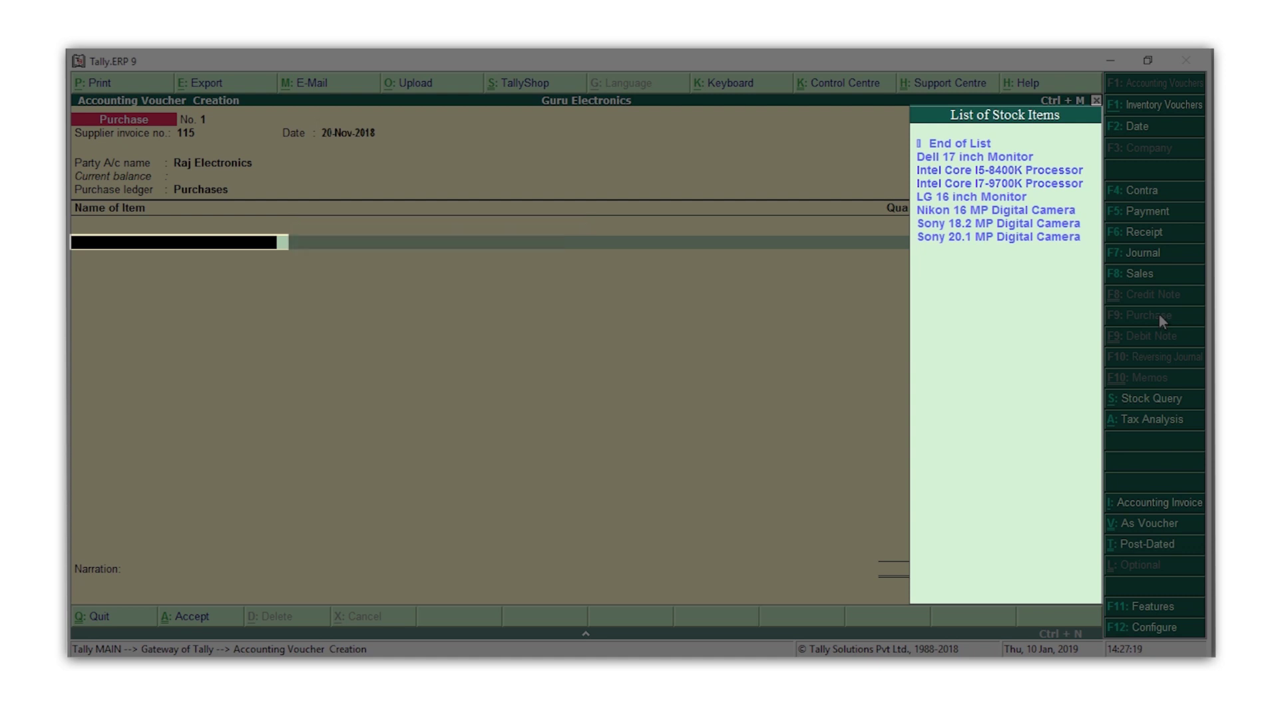
key(Down)
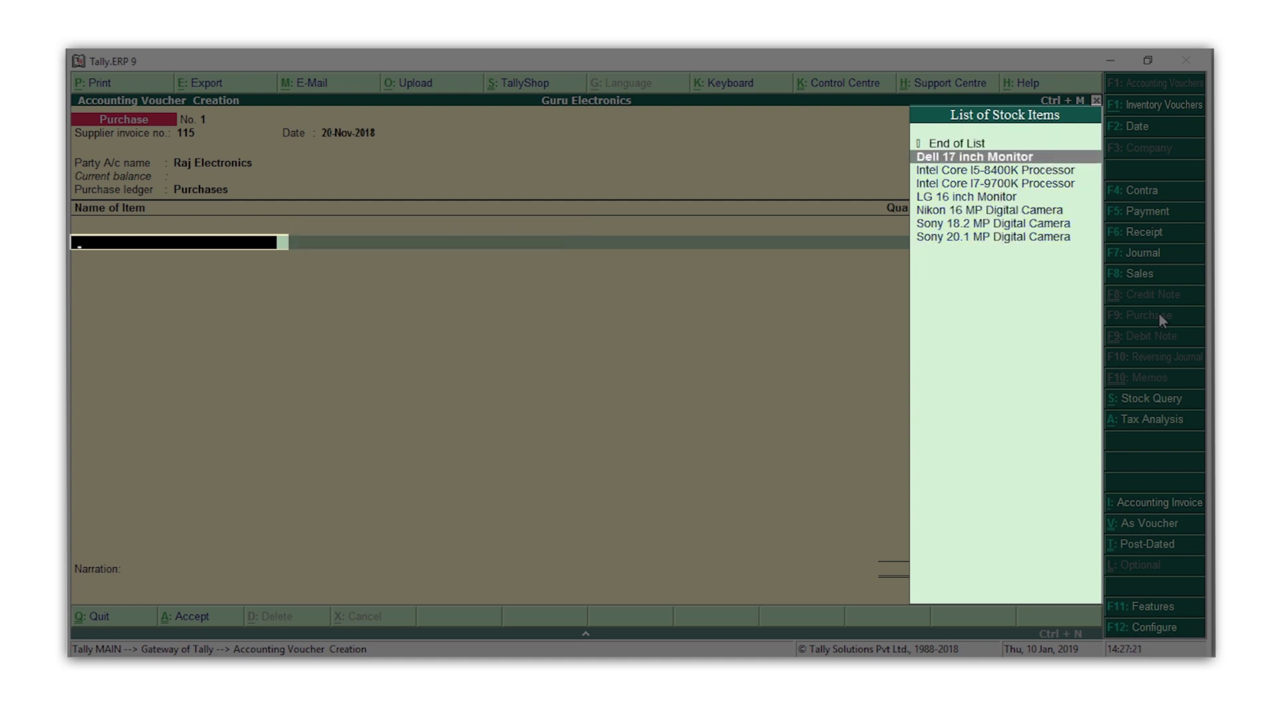
key(Return)
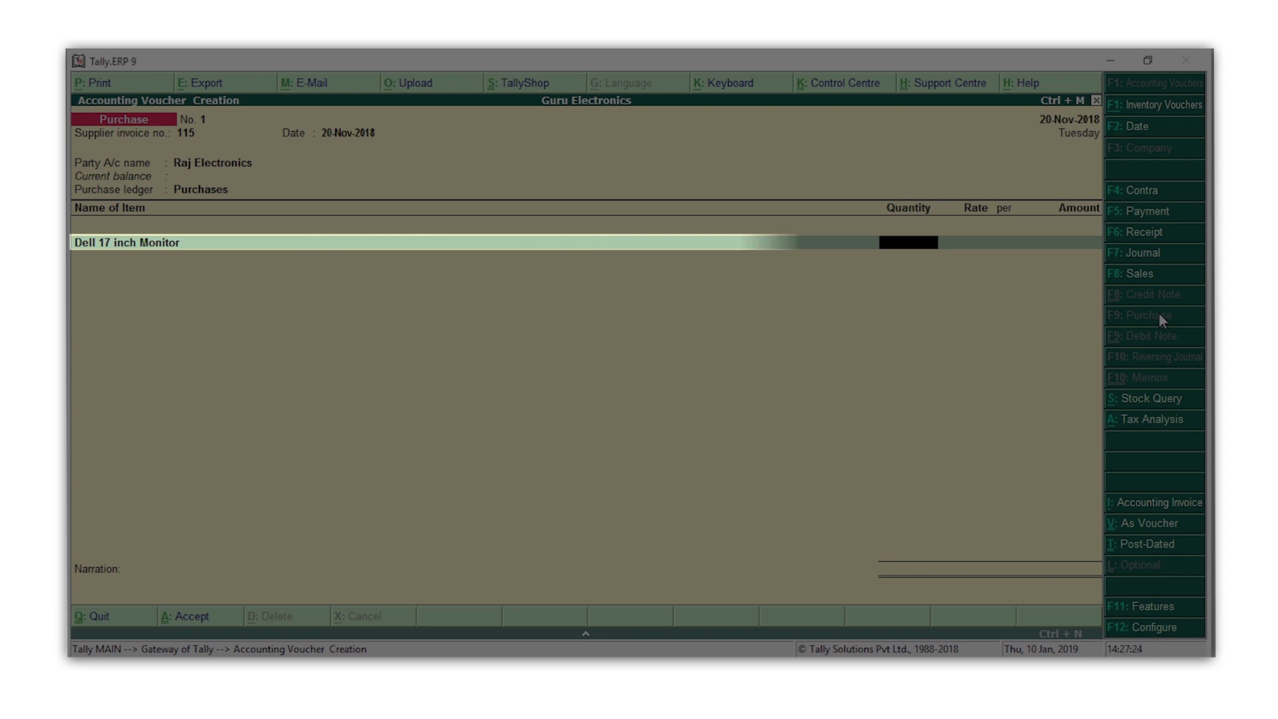
text(10)
key(Return)
text(7000)
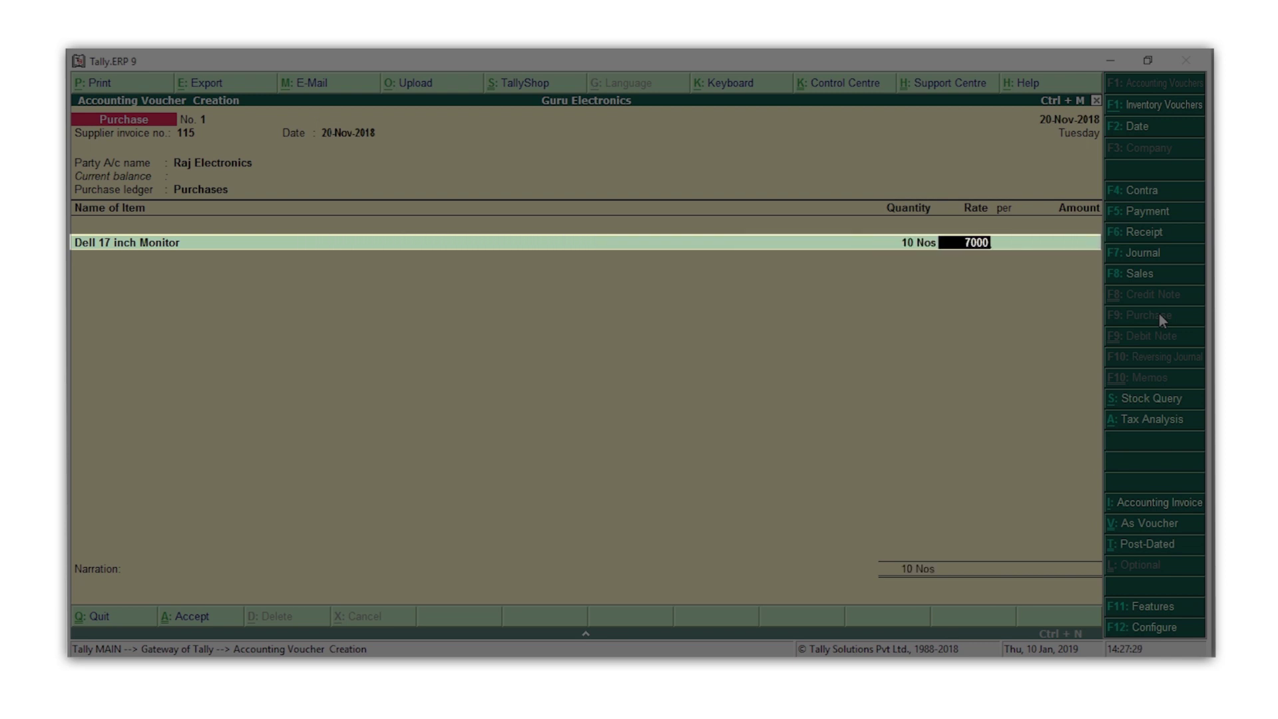
key(Return)
key(Return)
key(Return)
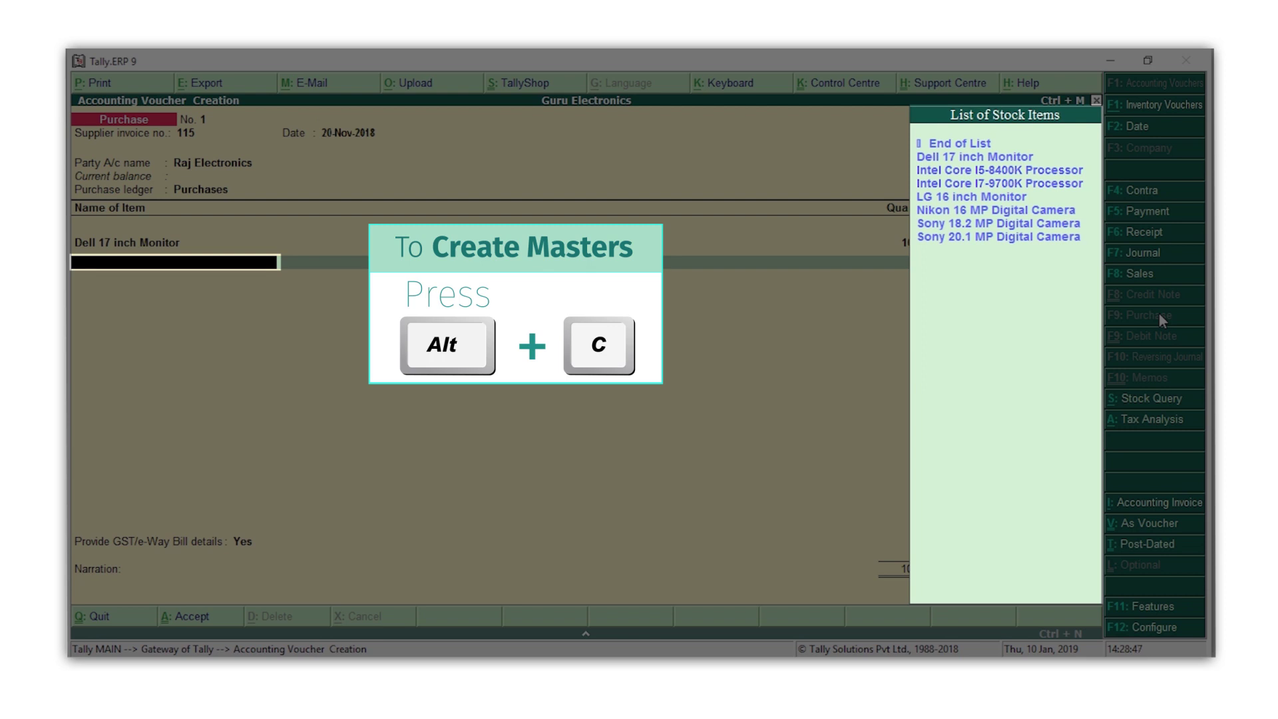
Create stock item 'Asus 16.5 inch Monitor' under Monitors with unit Nos using Alt+C
key(alt+c)
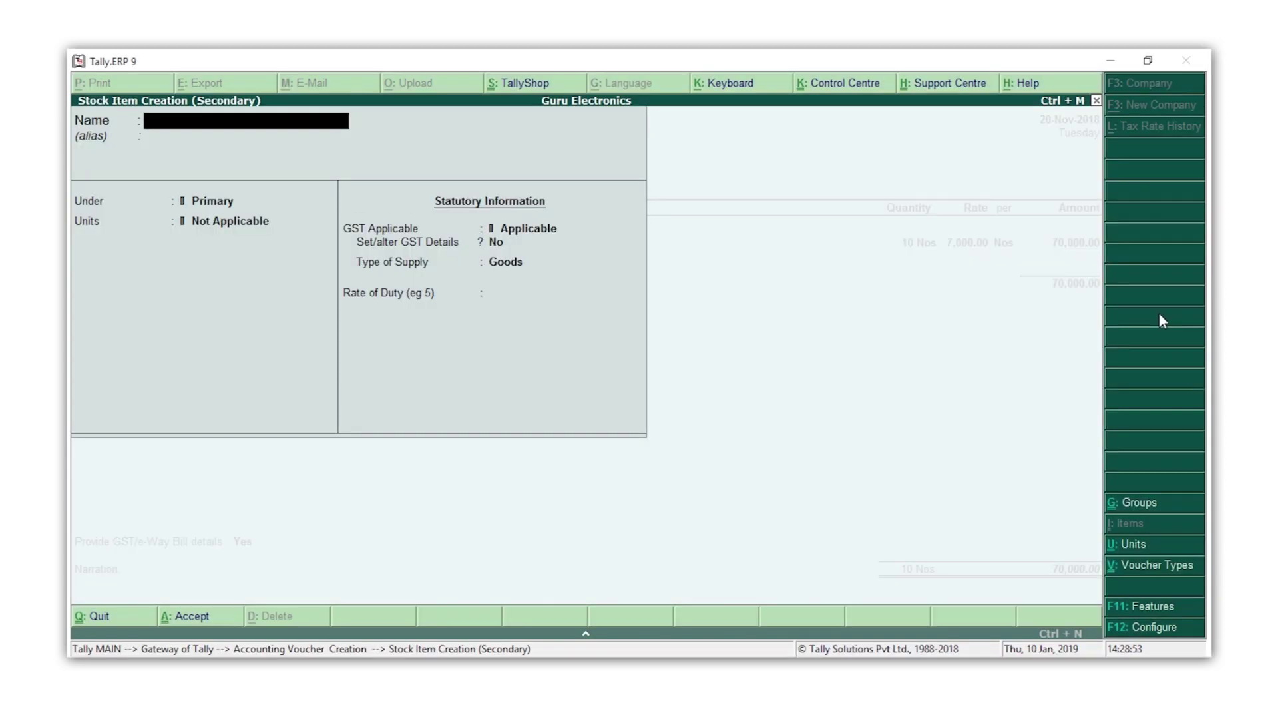
text(Asus 16.5 inch Monitor)
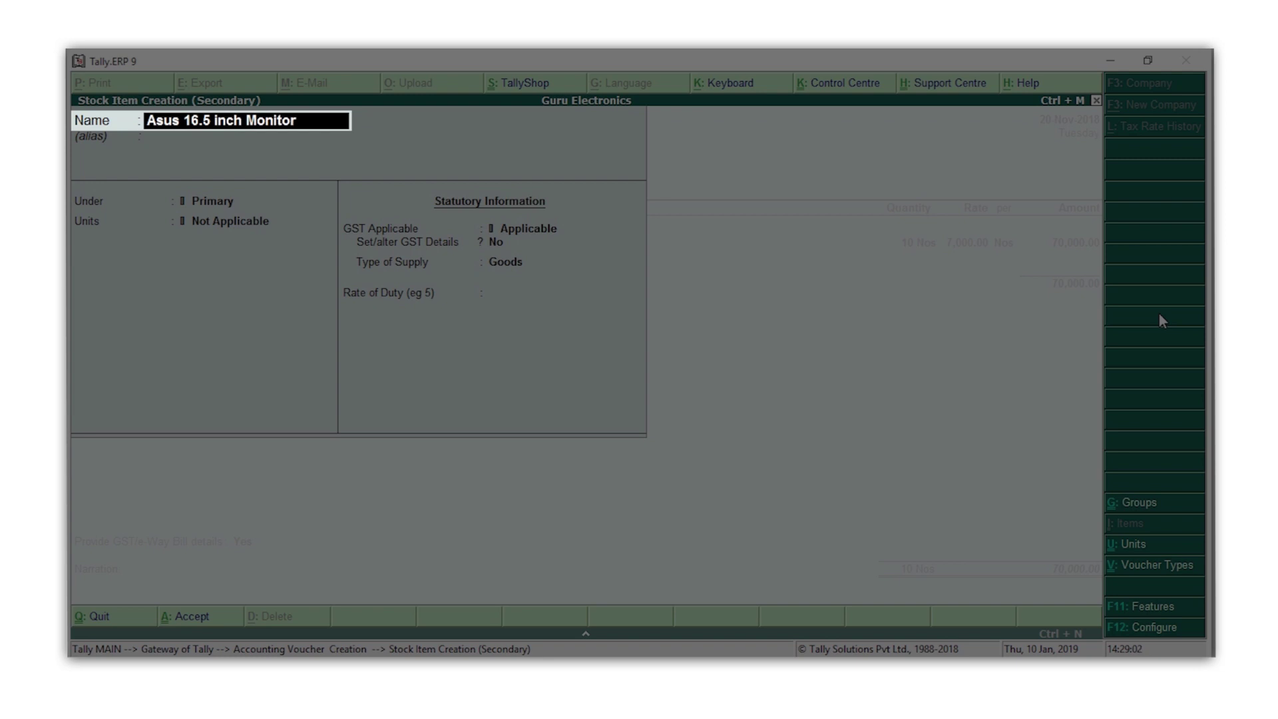
key(Return)
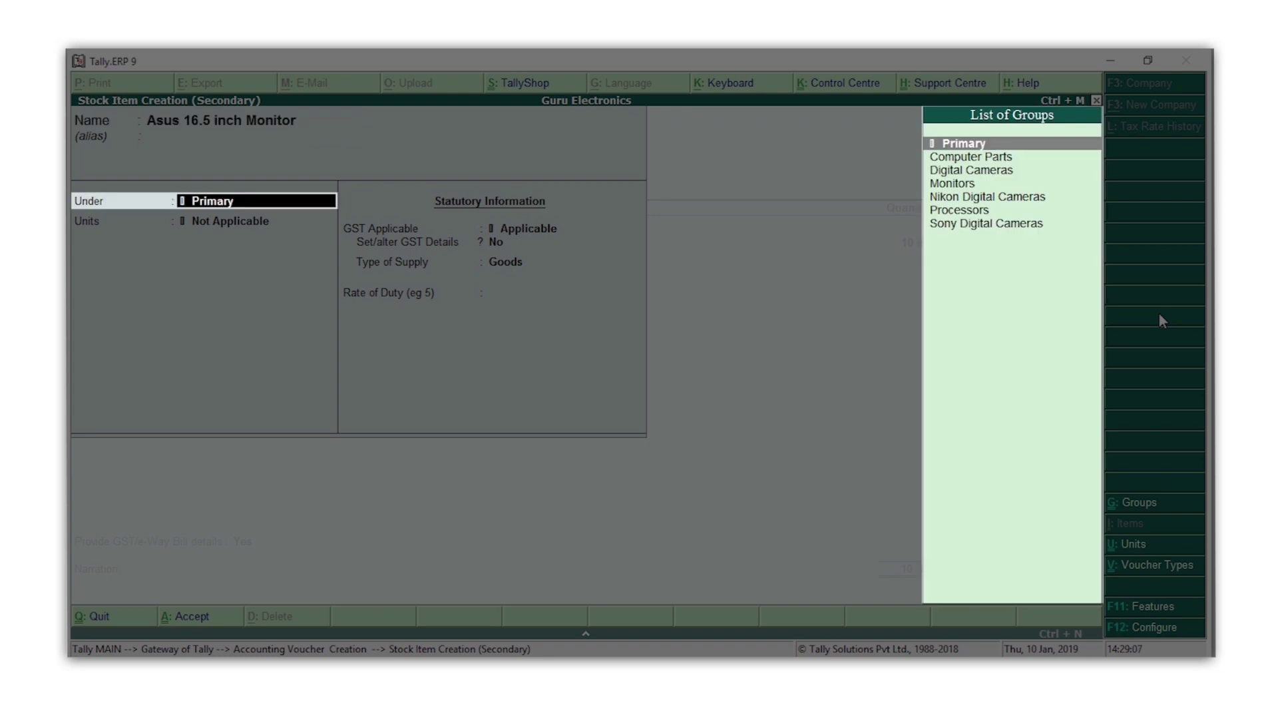
key(Down)
key(Down)
key(Down)
key(Return)
key(Down)
key(Return)
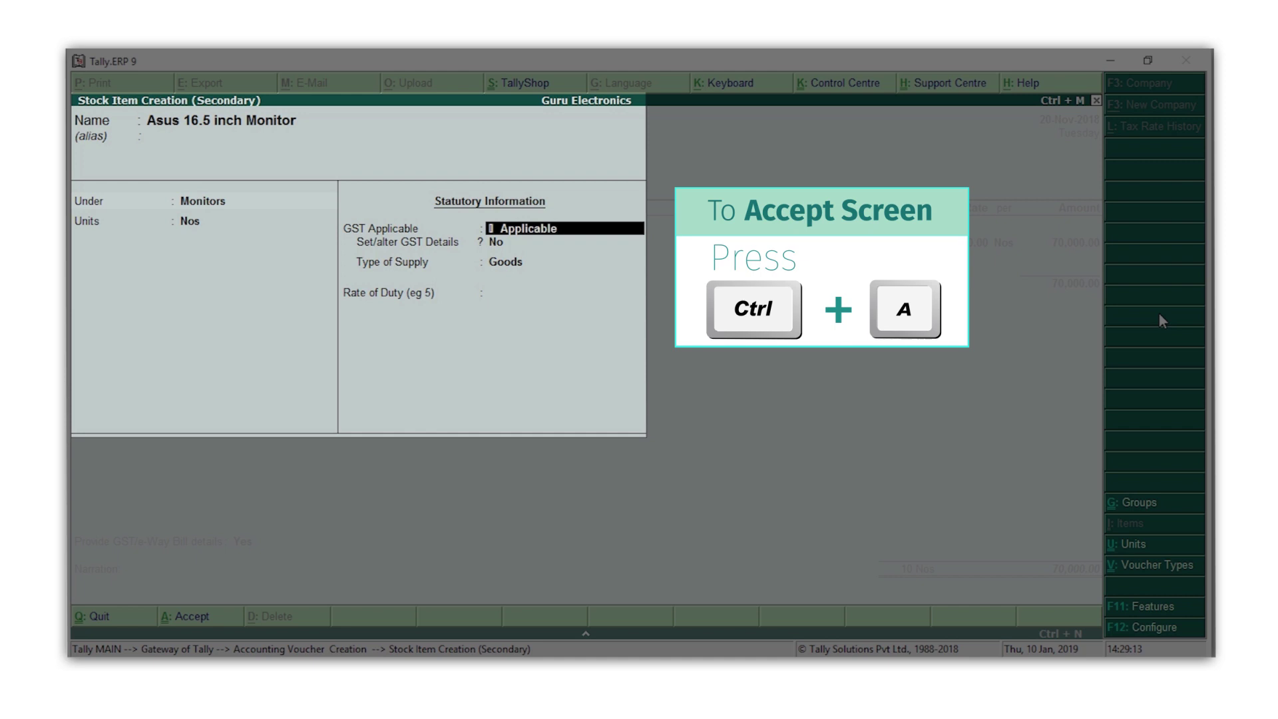
key(ctrl+a)
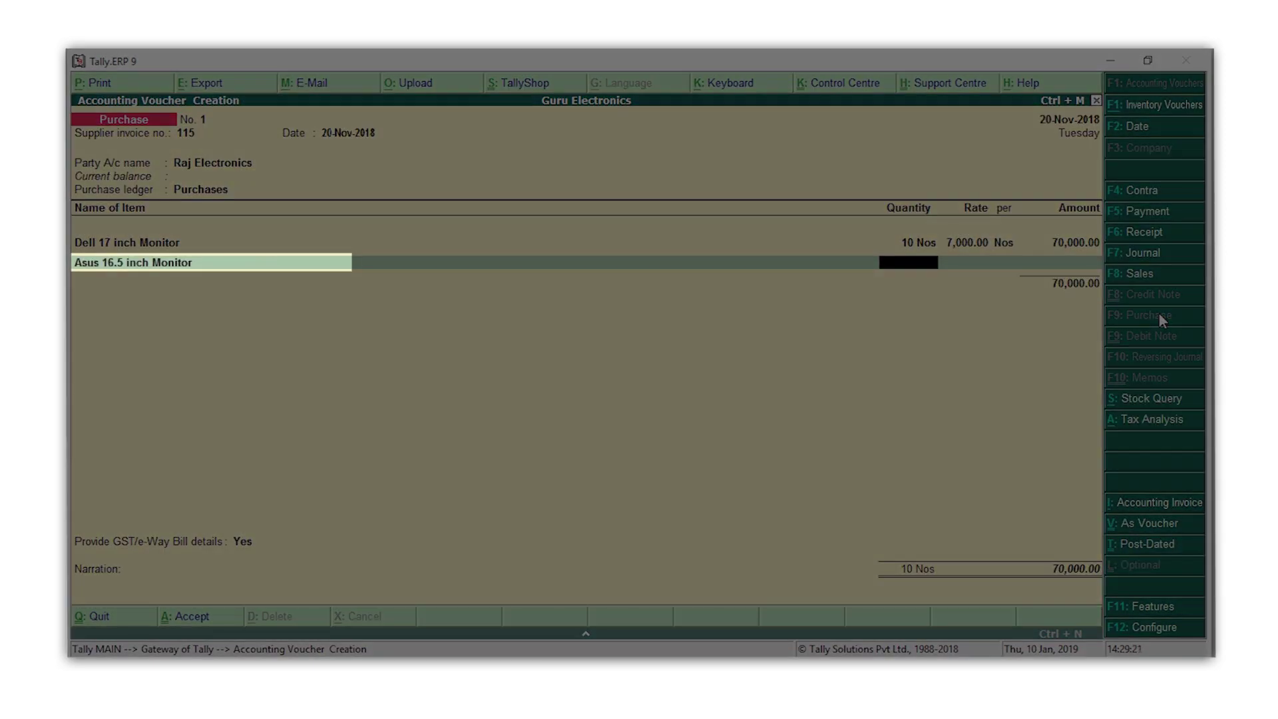
Enter 5 Nos of Asus 16.5 inch Monitor at 500, amounting to 2,500
text(5)
key(Return)
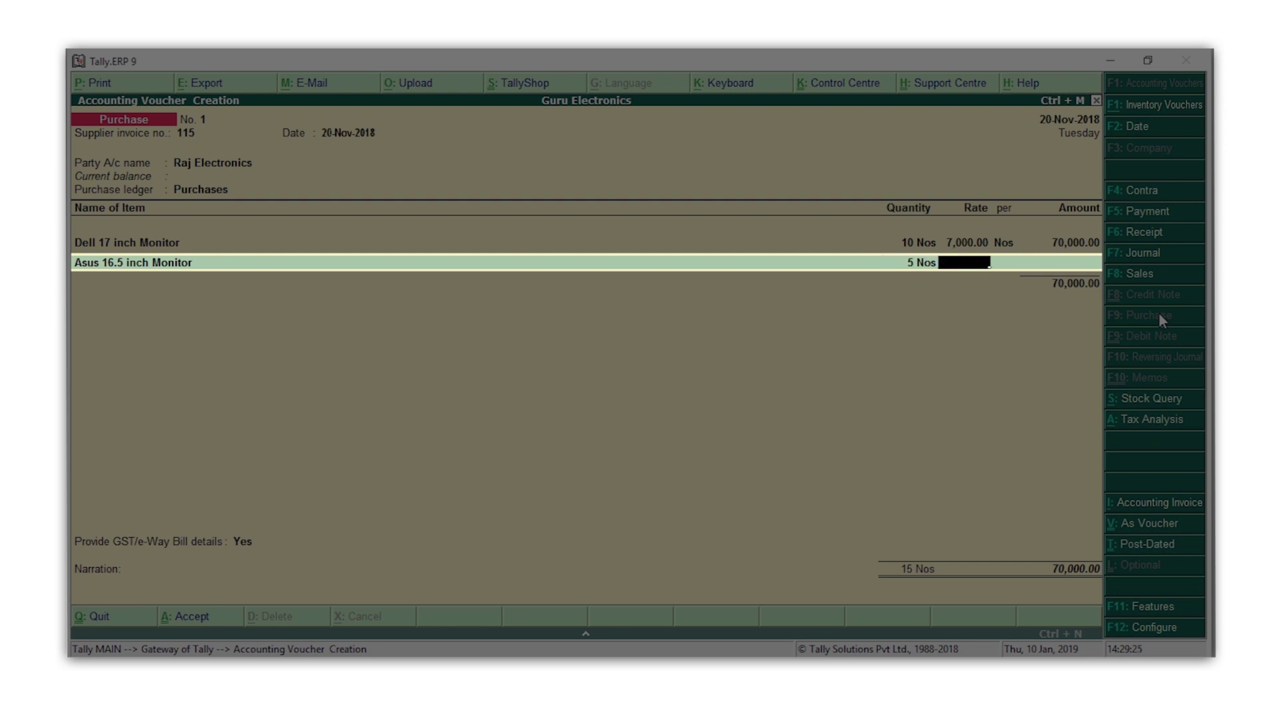
text(500)
key(Return)
key(Return)
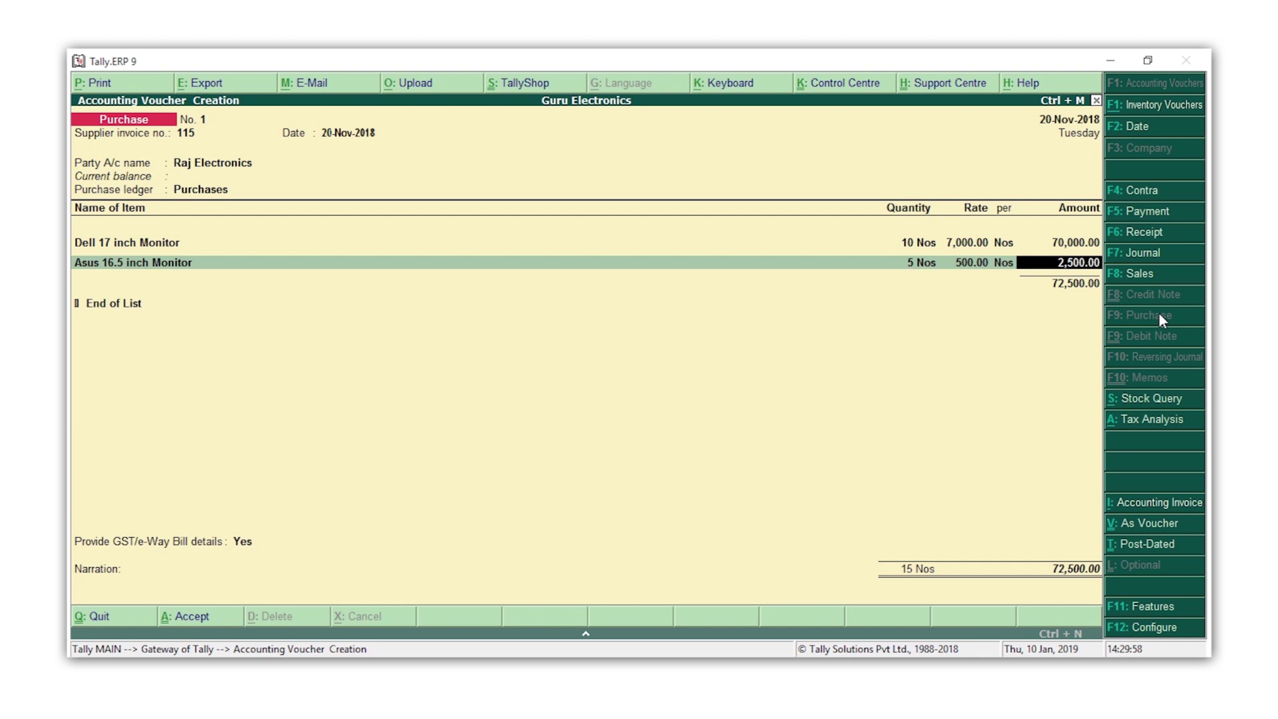
key(Return)
key(Return)
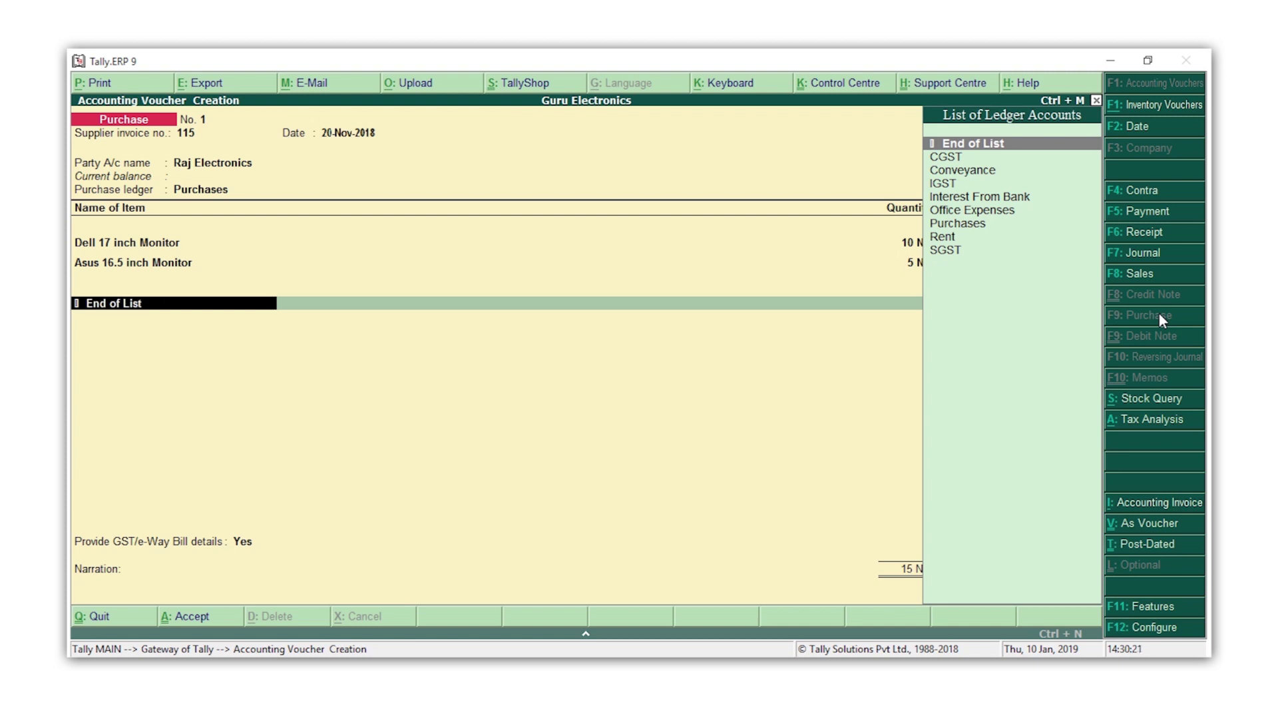
Add CGST and SGST ledgers at 6,525.00 each, bringing the total to 85,550.00
key(Down)
key(Return)
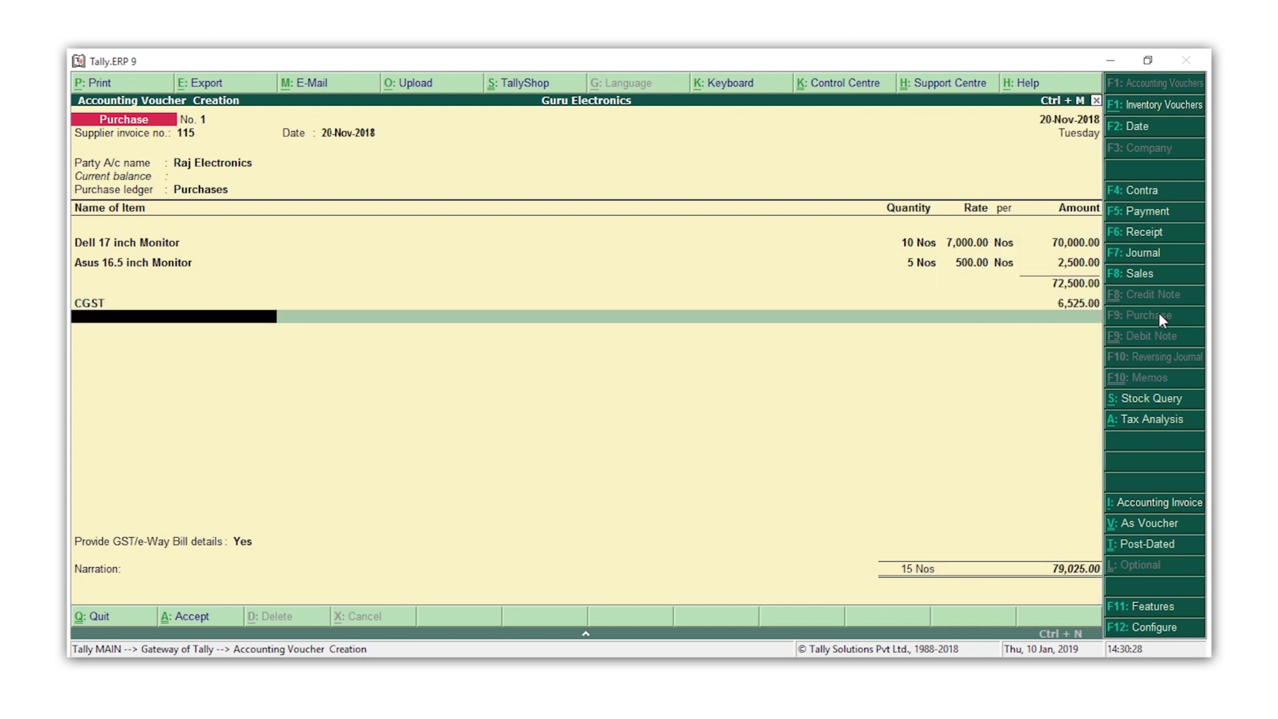
key(Down)
key(Return)
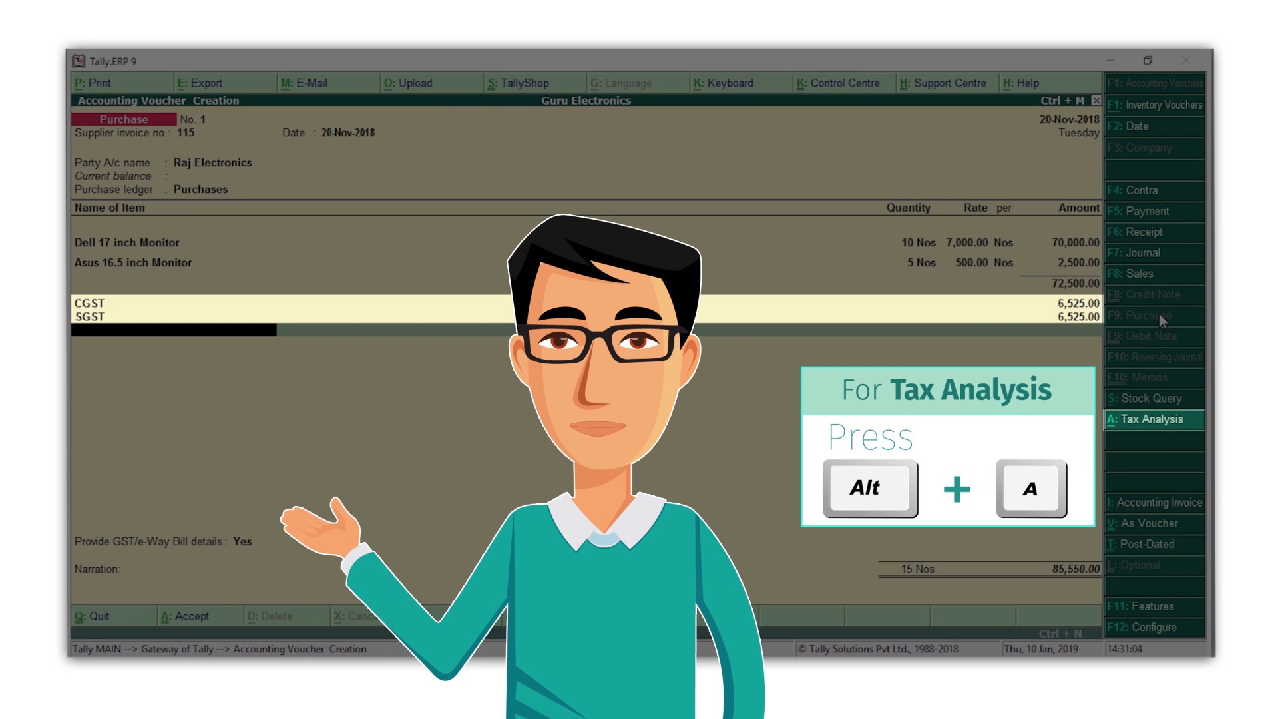
key(alt+a)
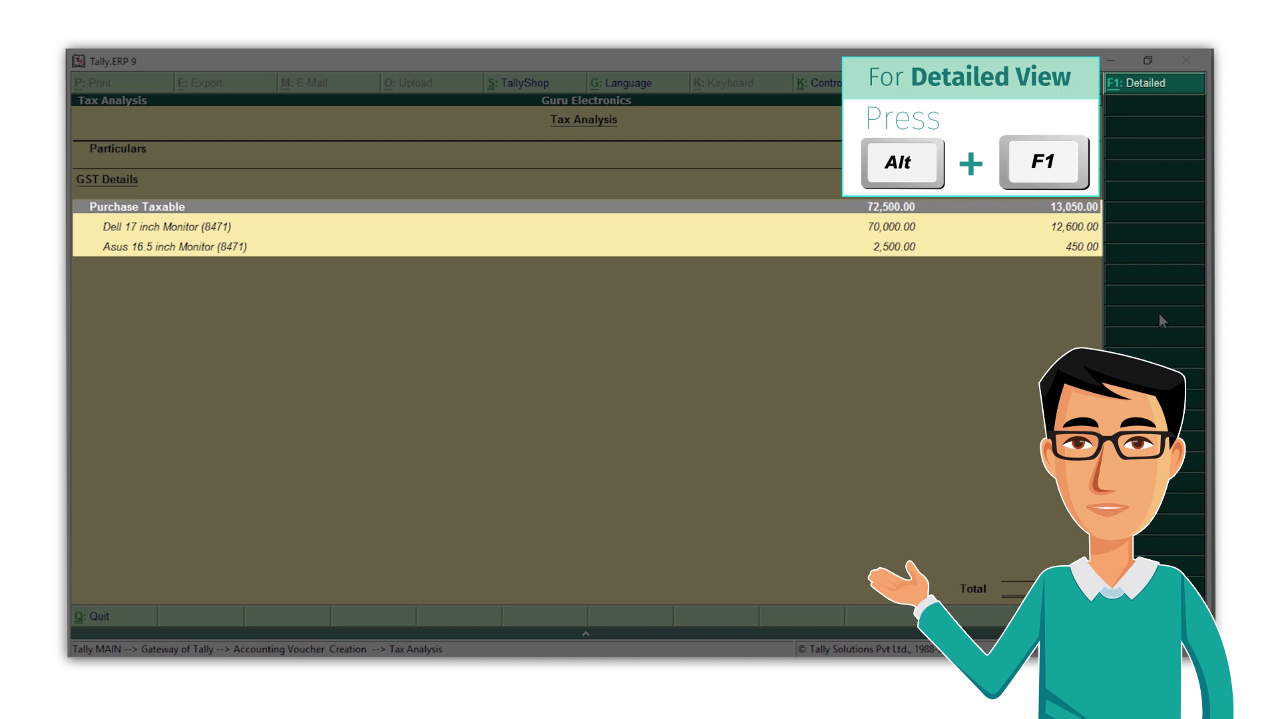
key(alt+F1)
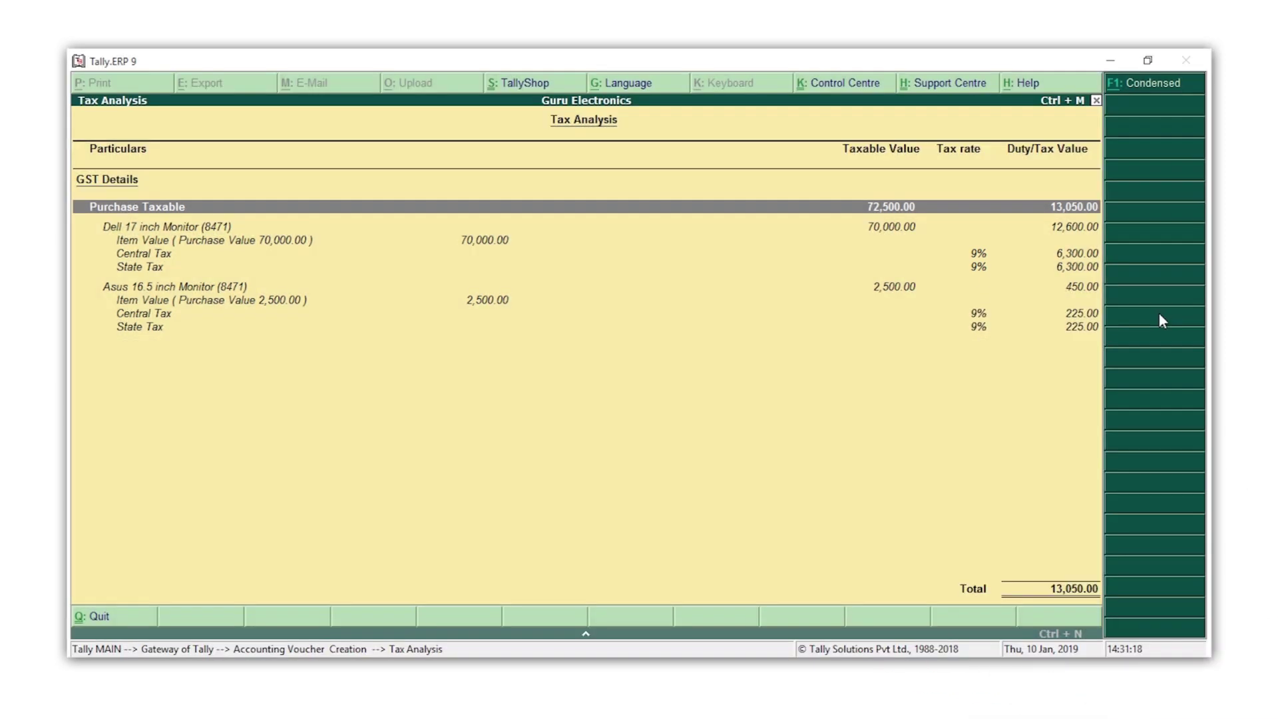
key(Escape)
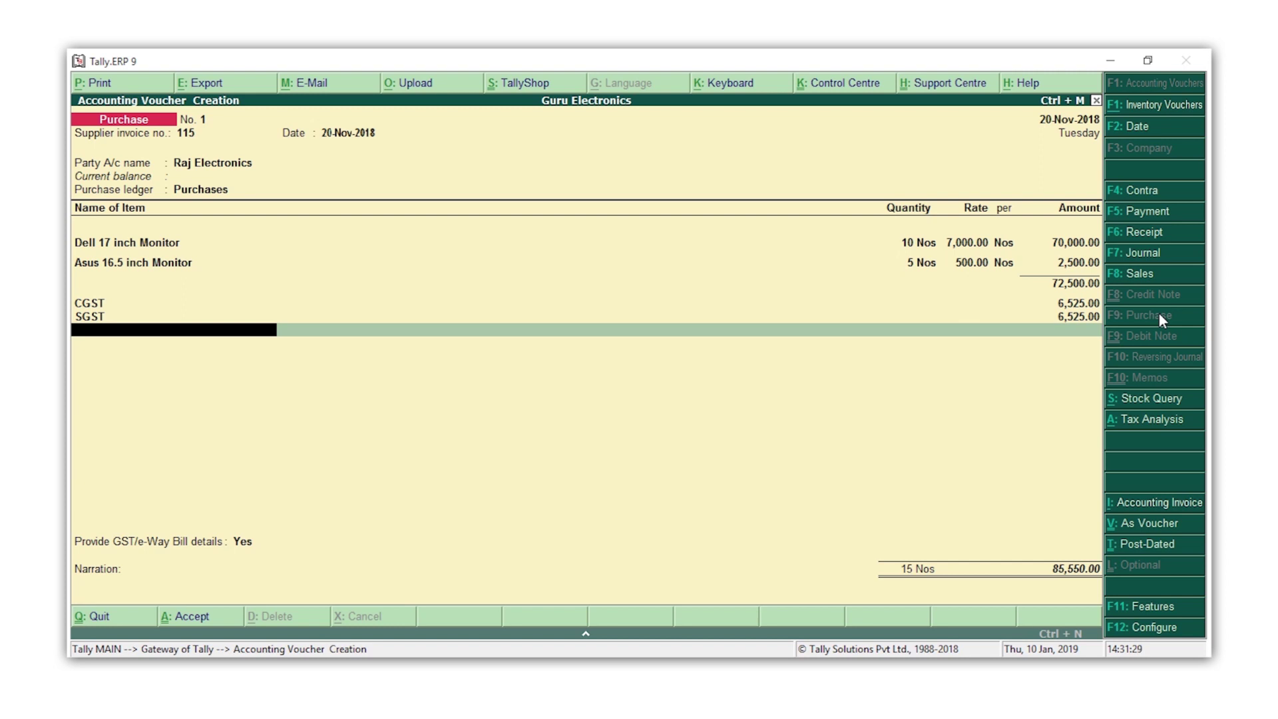
Set Provide GST/e-Way Bill details to No and move on to the narration
key(Return)
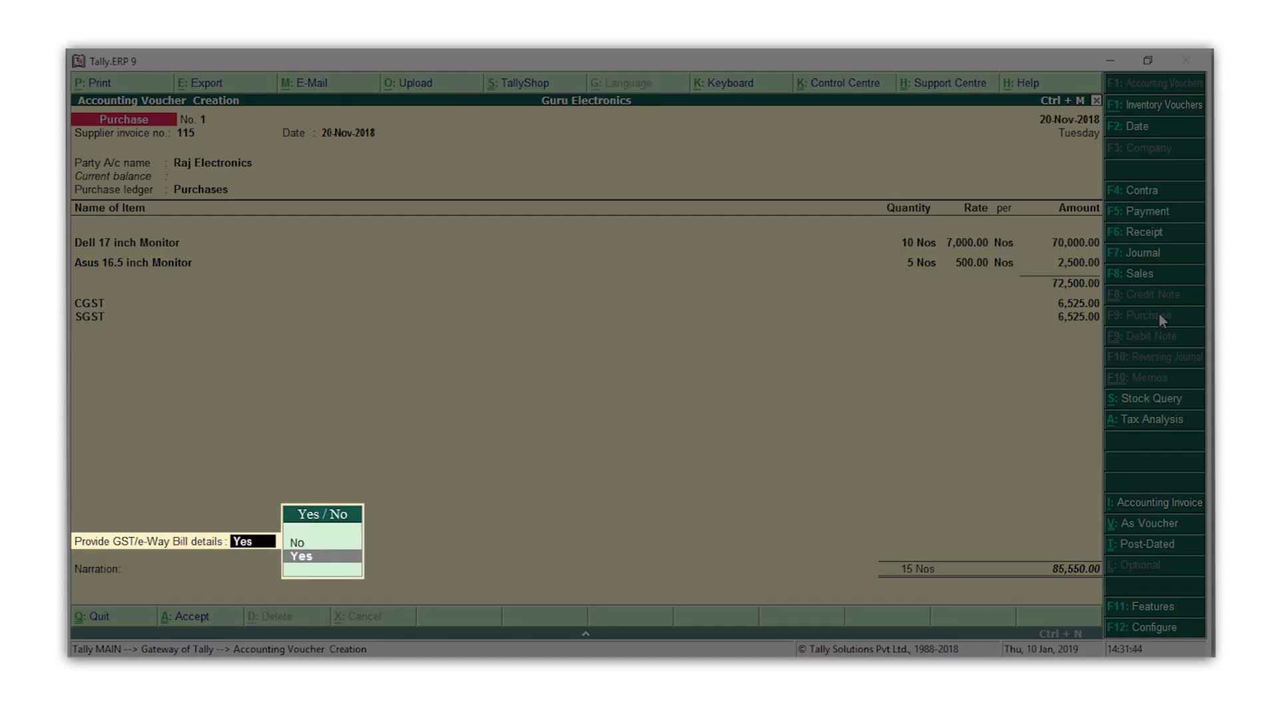
text(n)
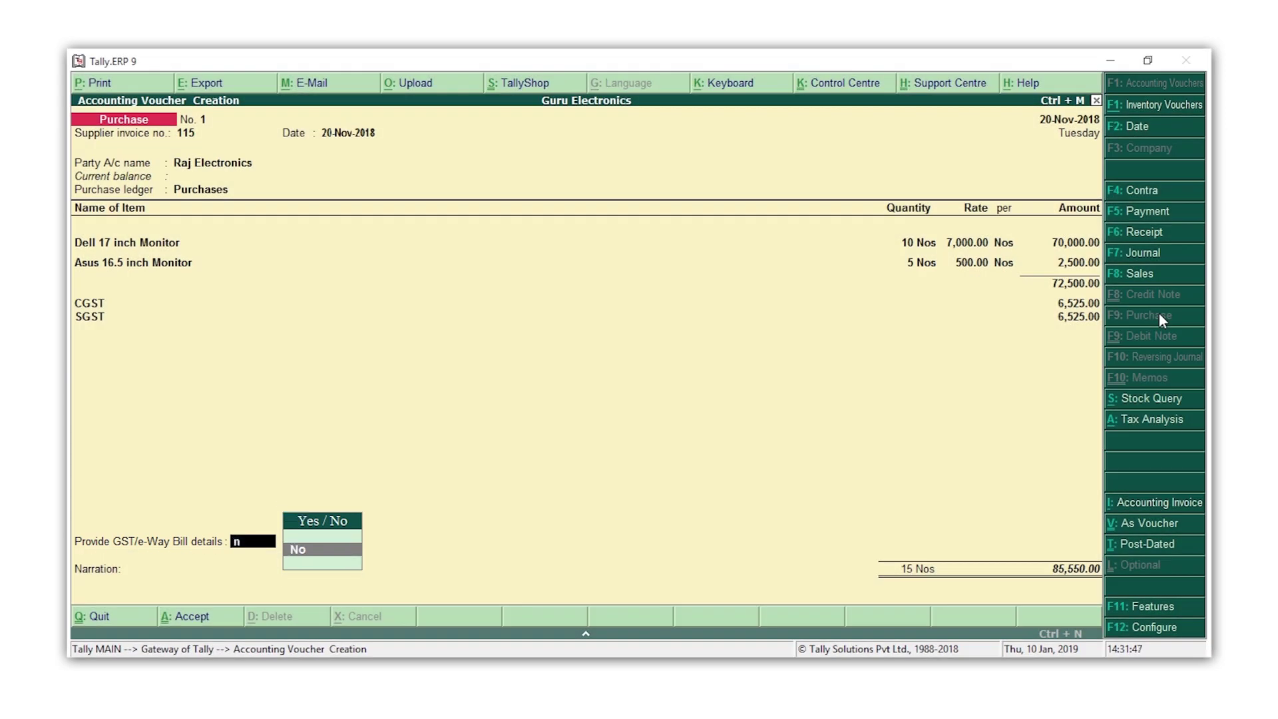
key(Return)
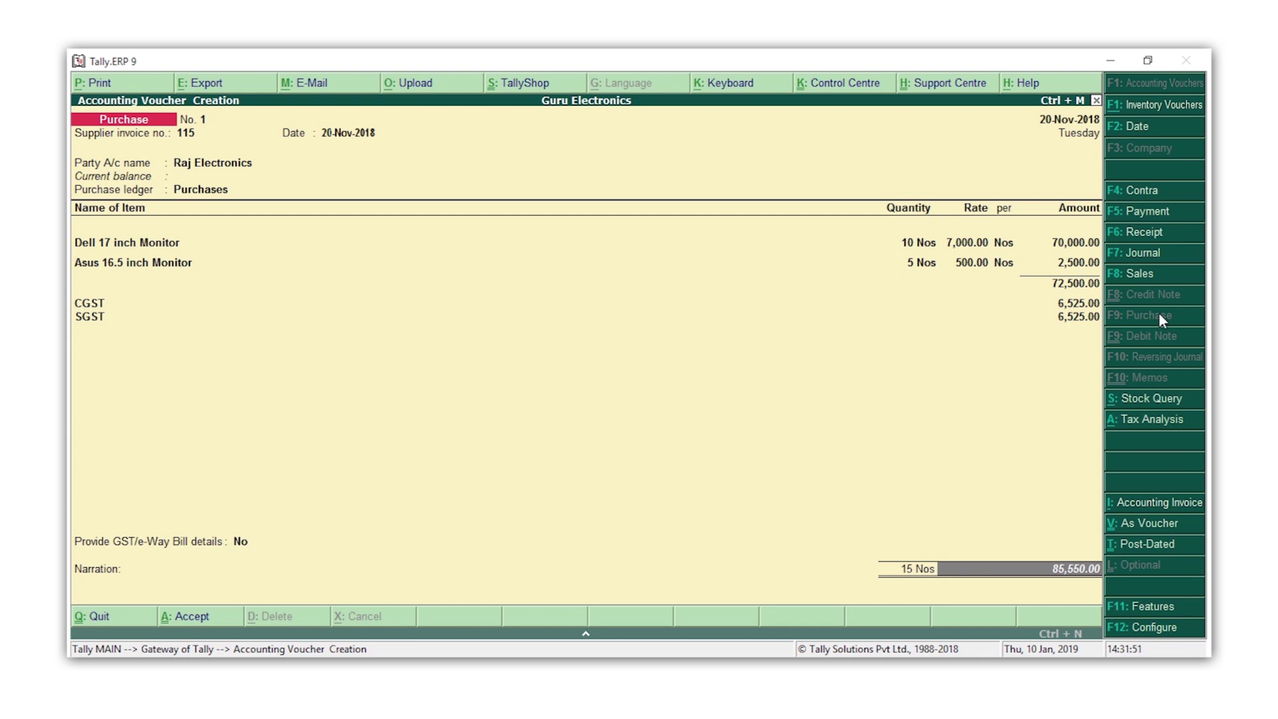
key(Return)
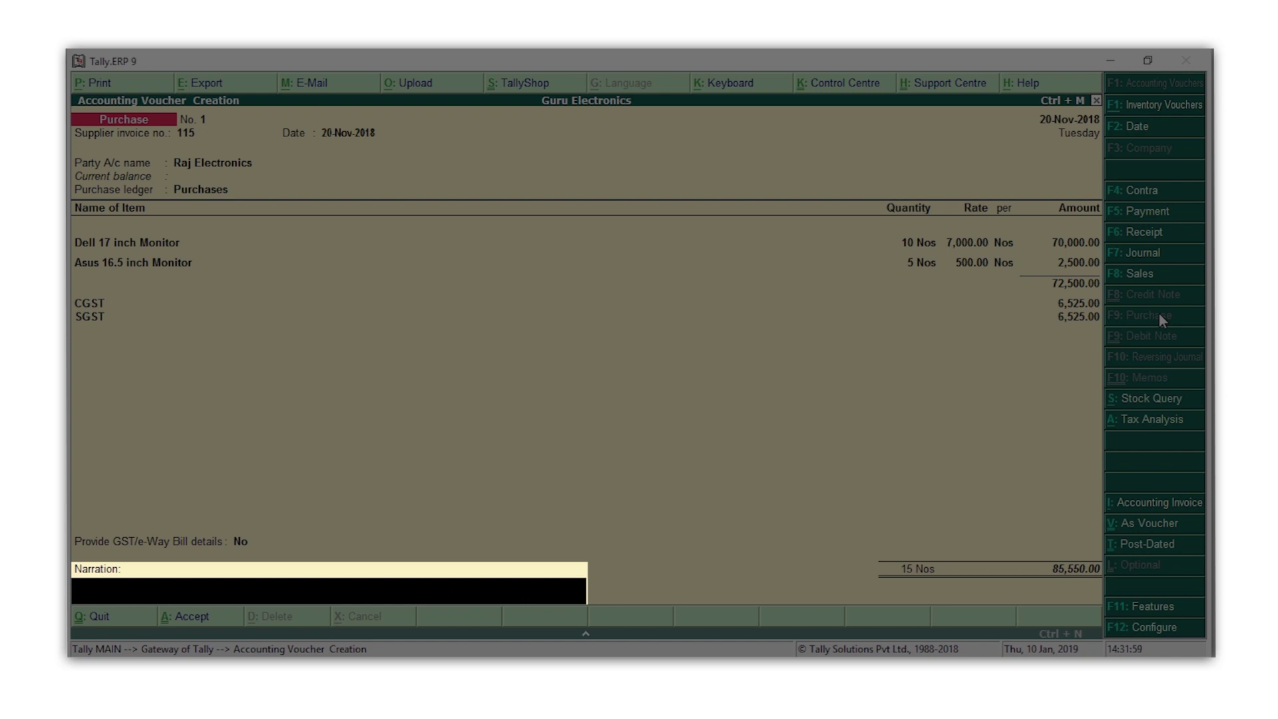
Enter narration 'Goods purchased from Raj Electronics on 20th Nov, 2018' and accept the voucher
text(Goods purchased from Raj Electr)
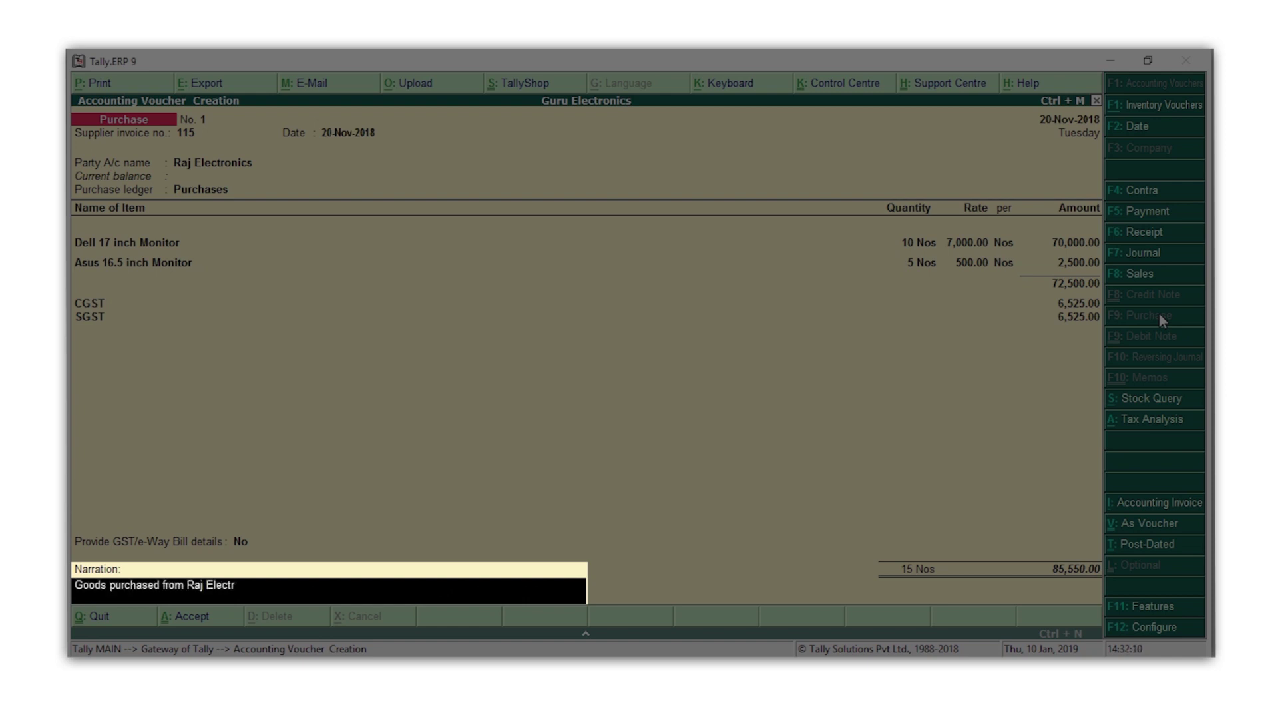
text(onics on 20th Nov, 2018)
key(Return)
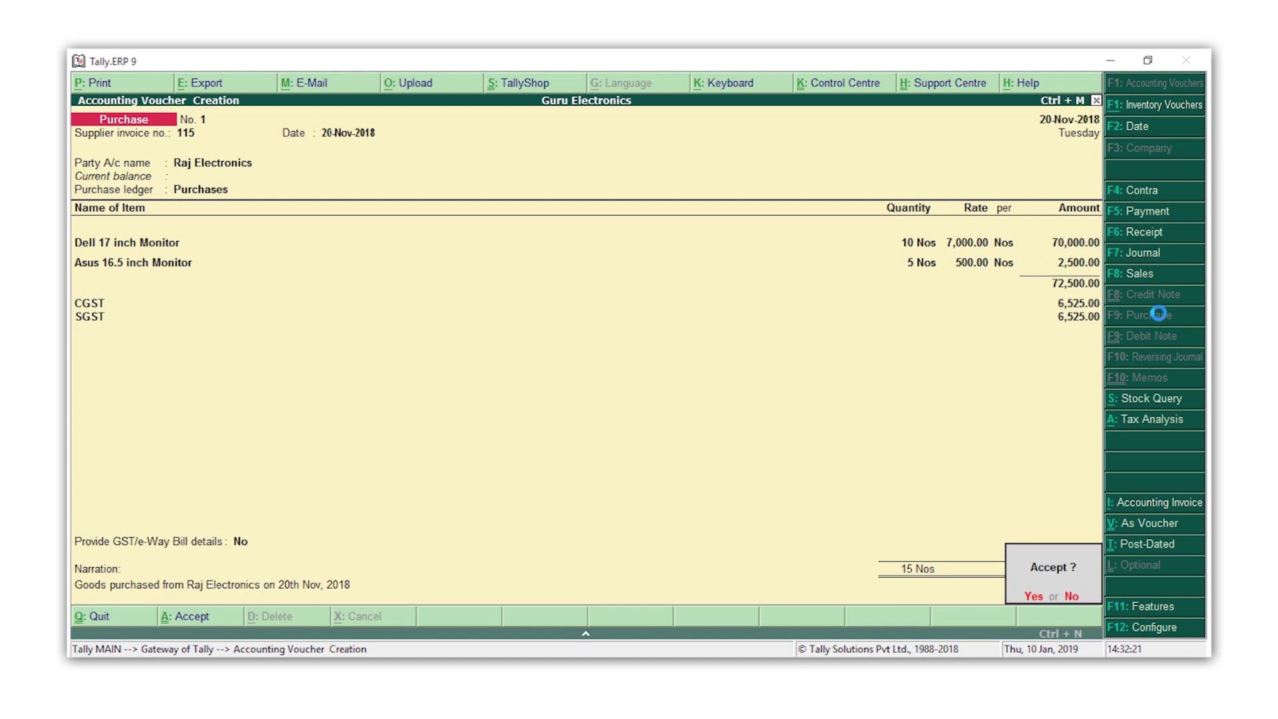
key(y)
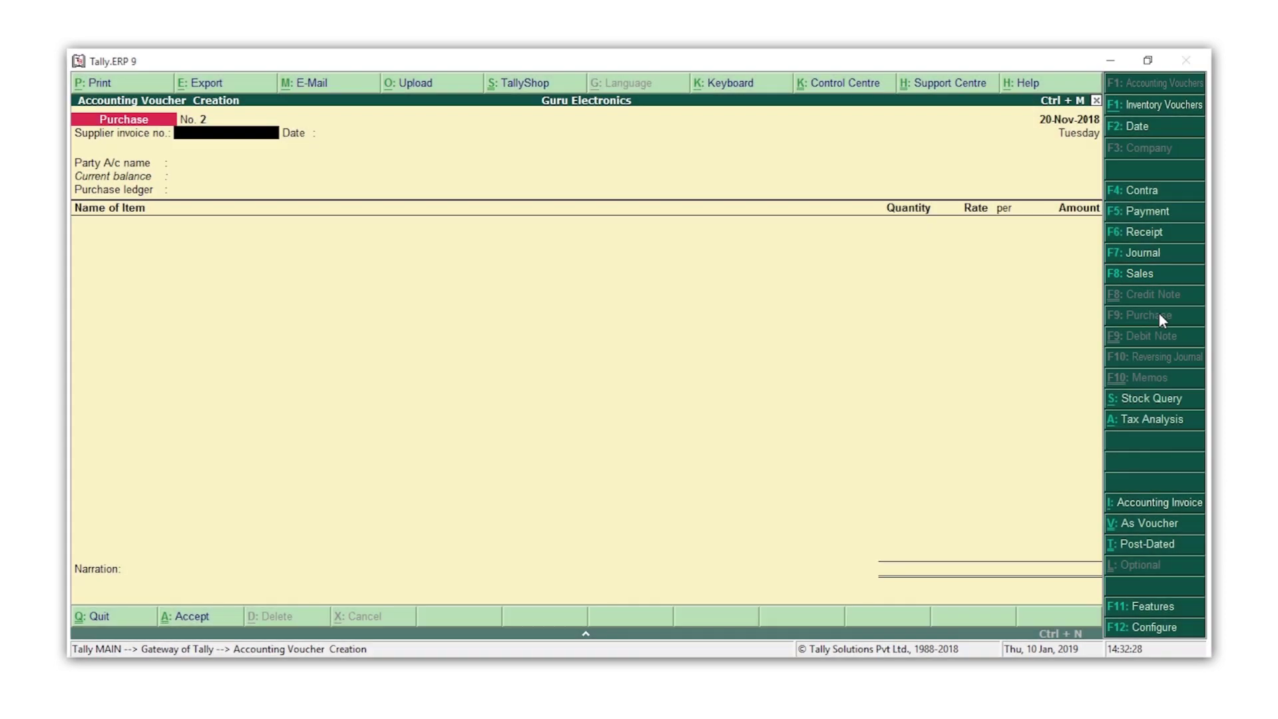
Switch to a Sales voucher and choose Tulsi Computers as the party account
key(F8)
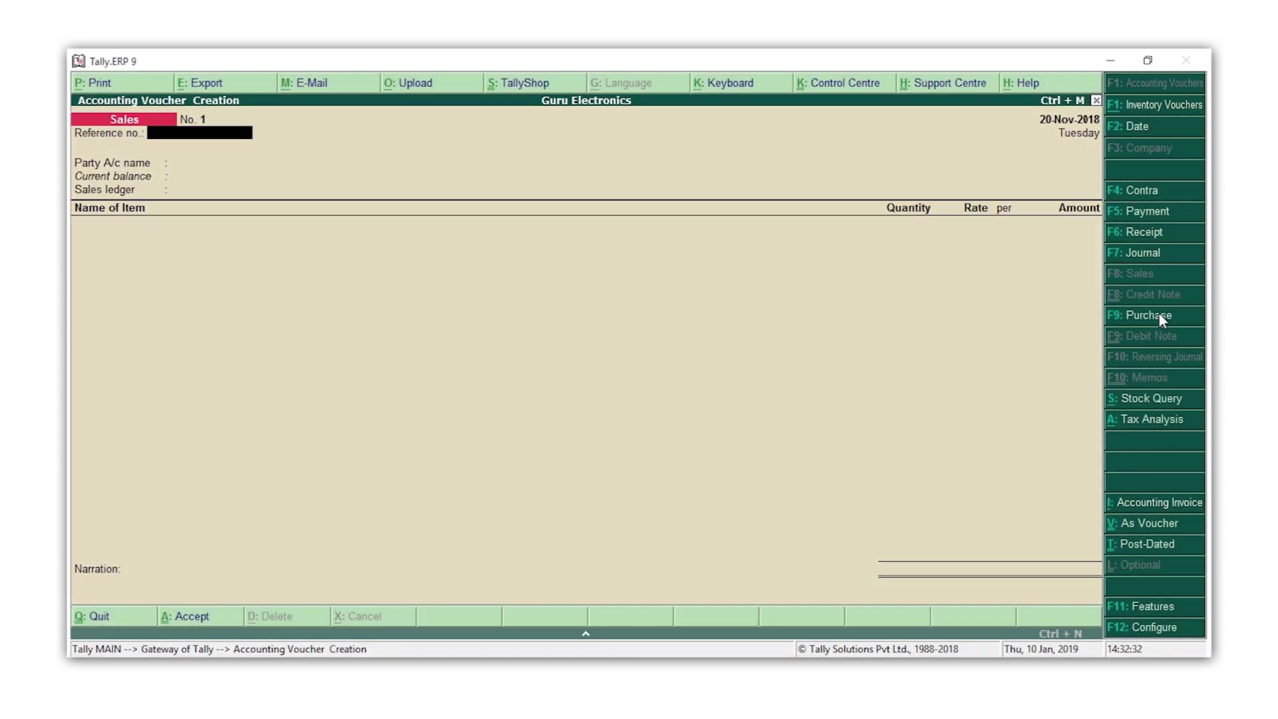
key(Return)
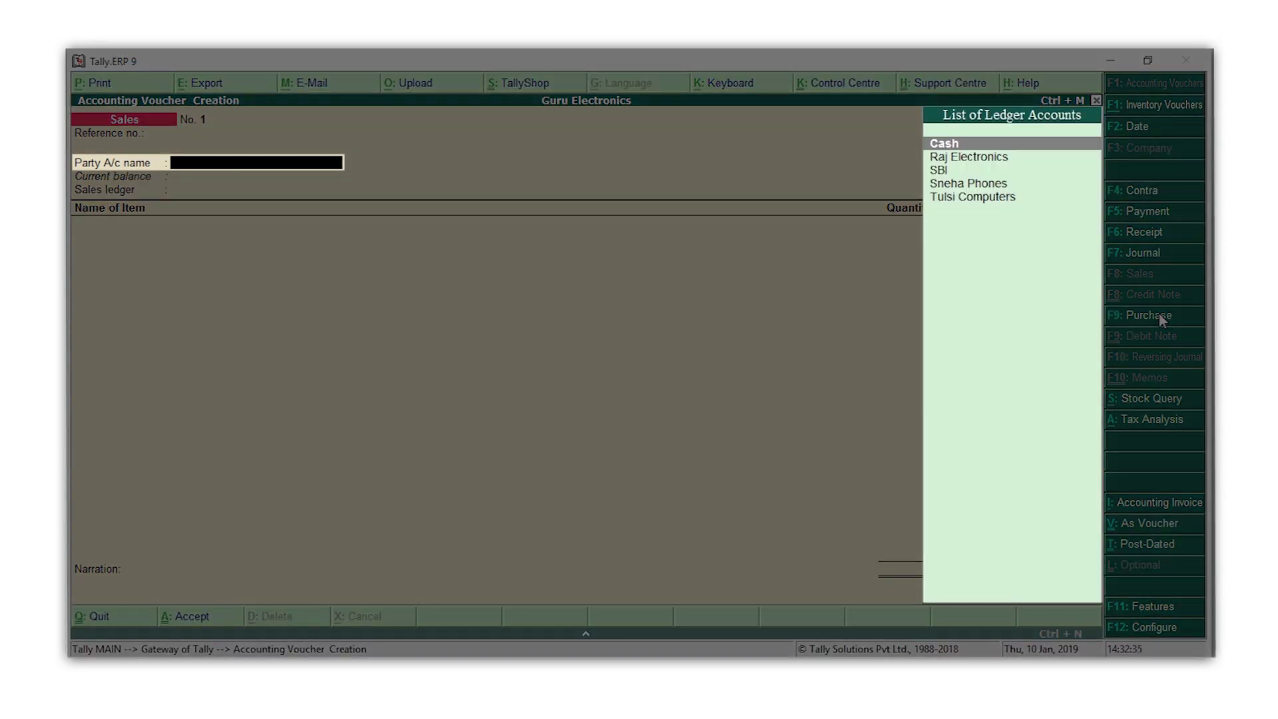
key(Down)
key(Down)
key(Down)
key(Down)
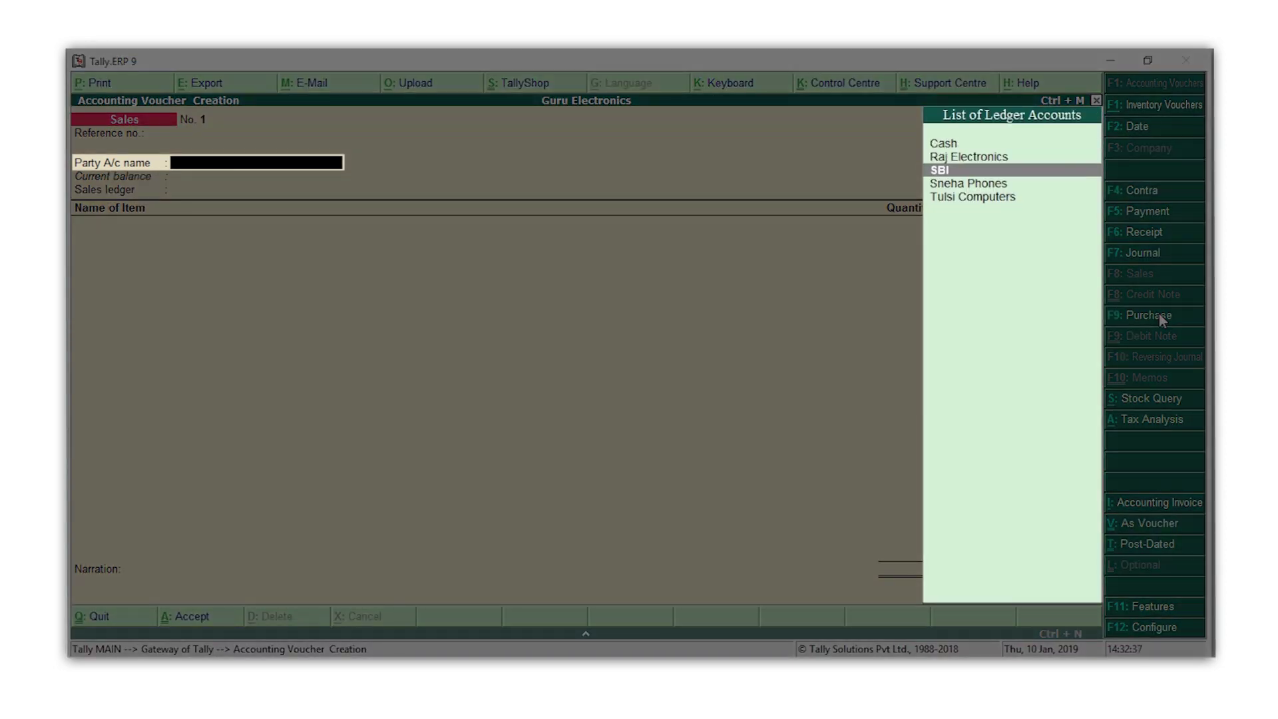
key(Return)
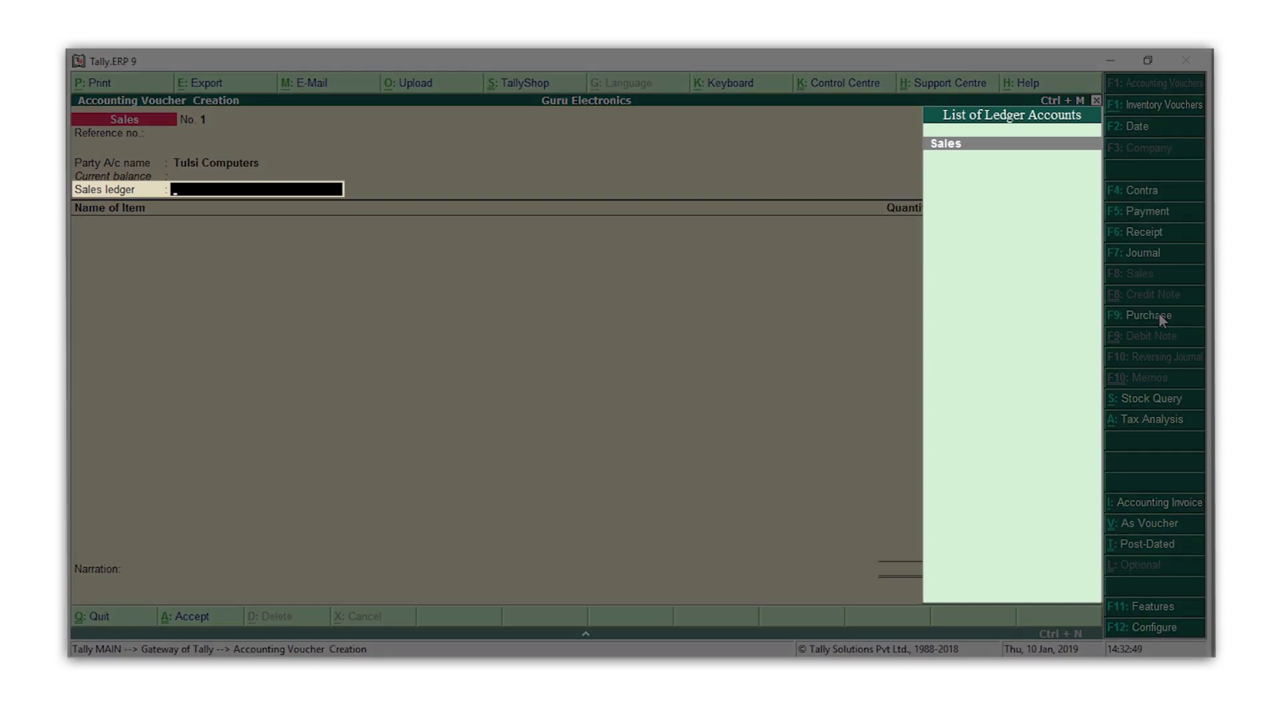
Accept the Sales ledger and add Dell 17 inch Monitor, 2 Nos at 8,500.00 (17,000.00)
key(Return)
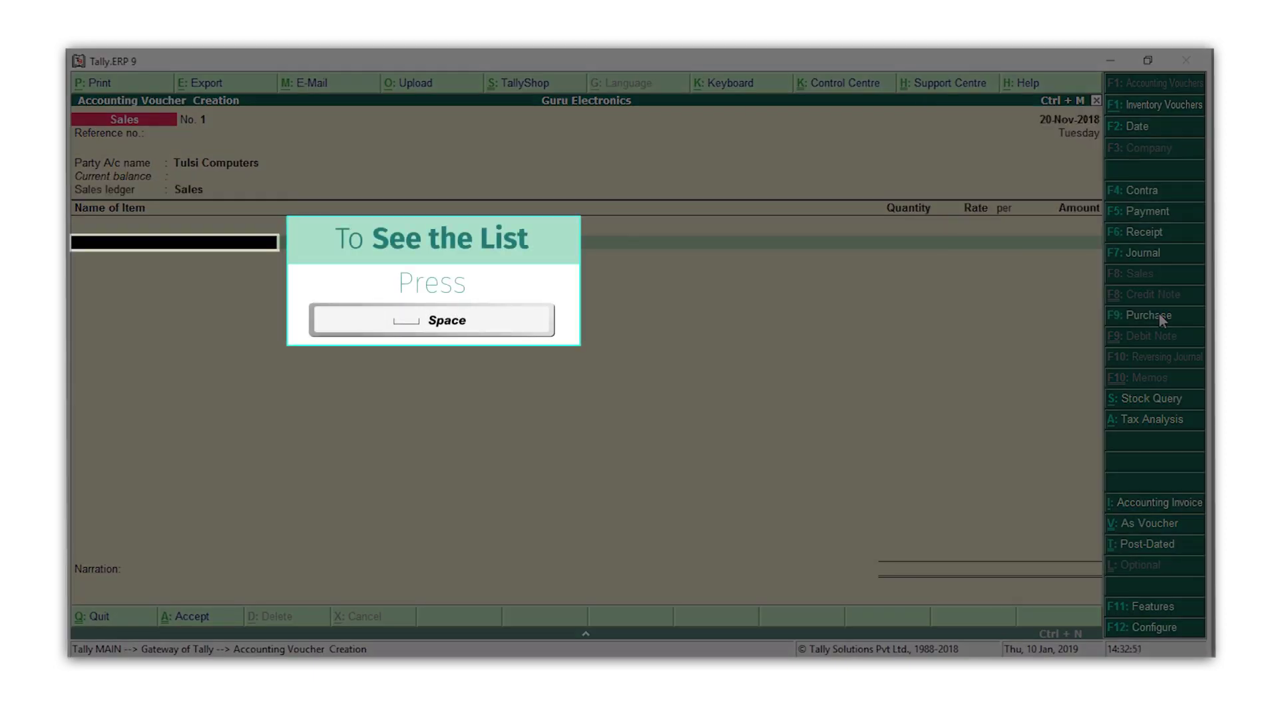
key(space)
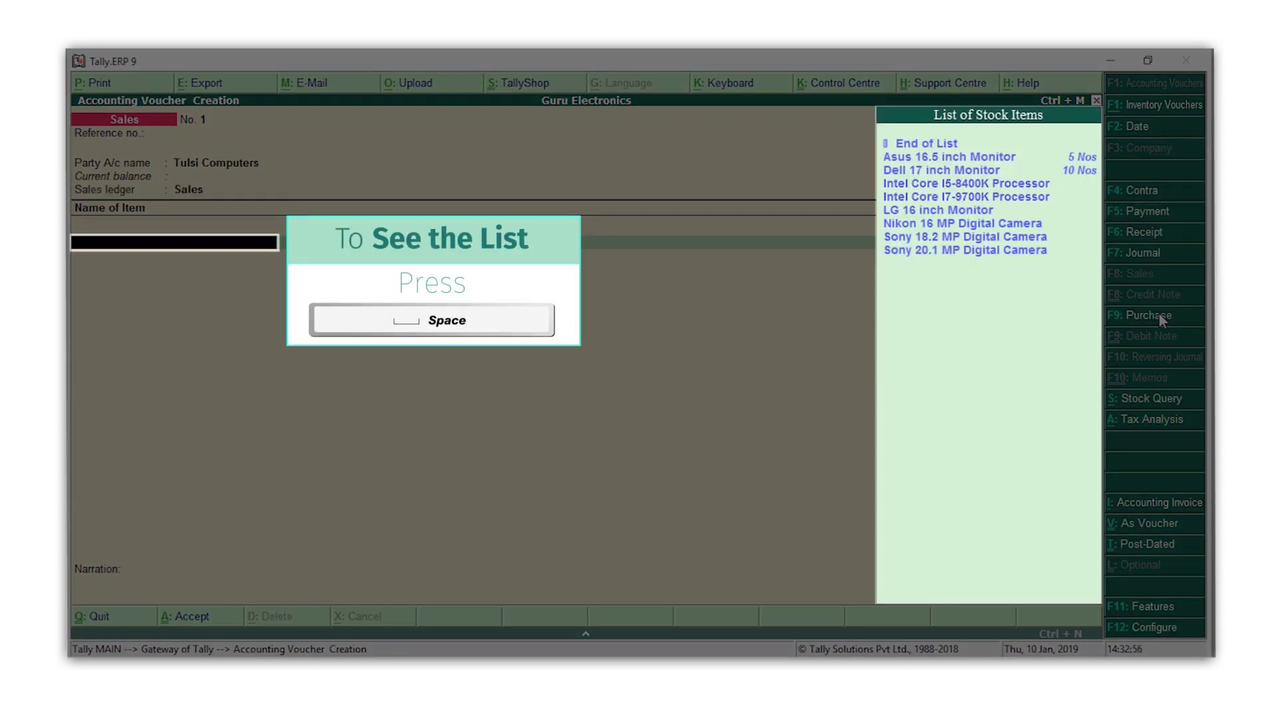
key(Down)
key(Down)
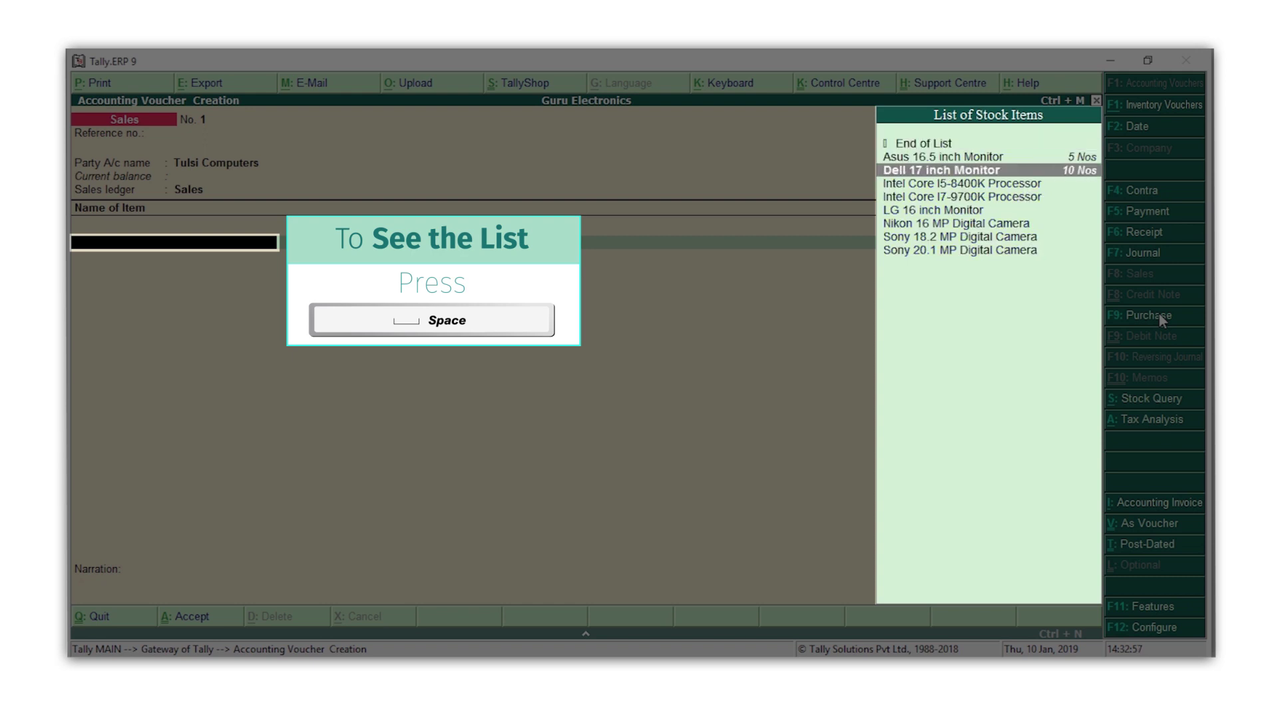
key(Return)
text(2)
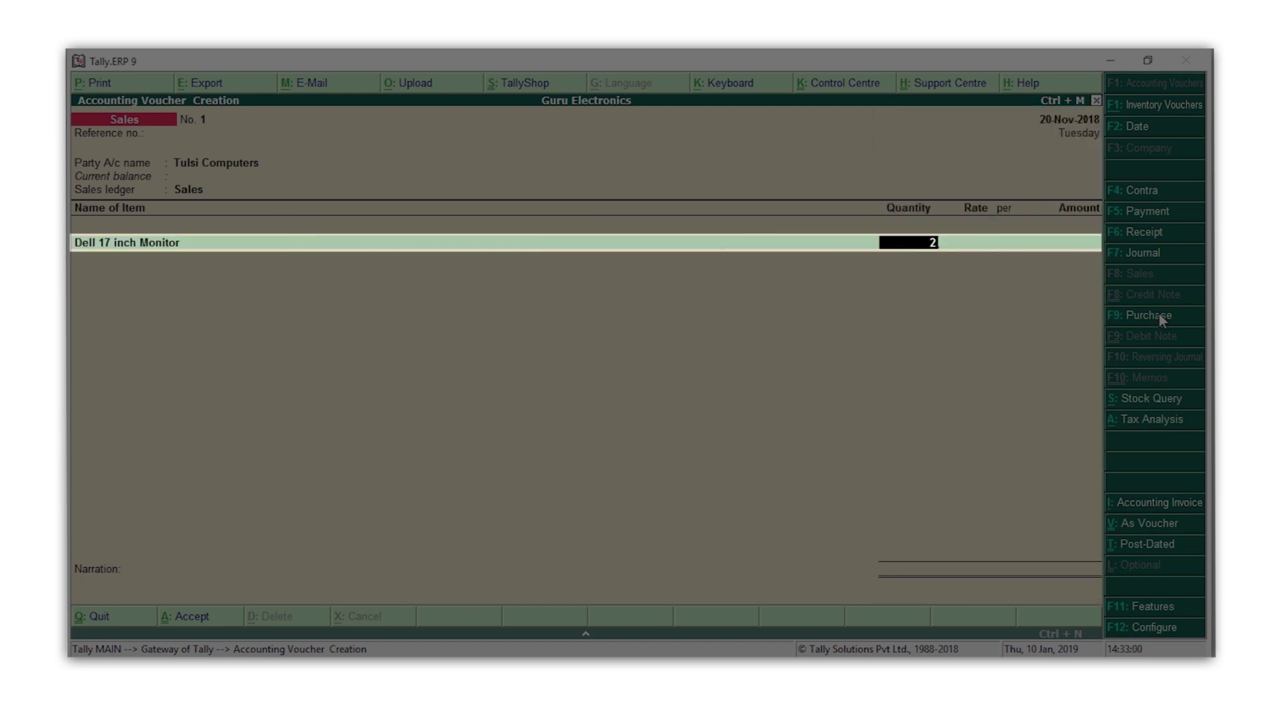
key(Return)
text(8500)
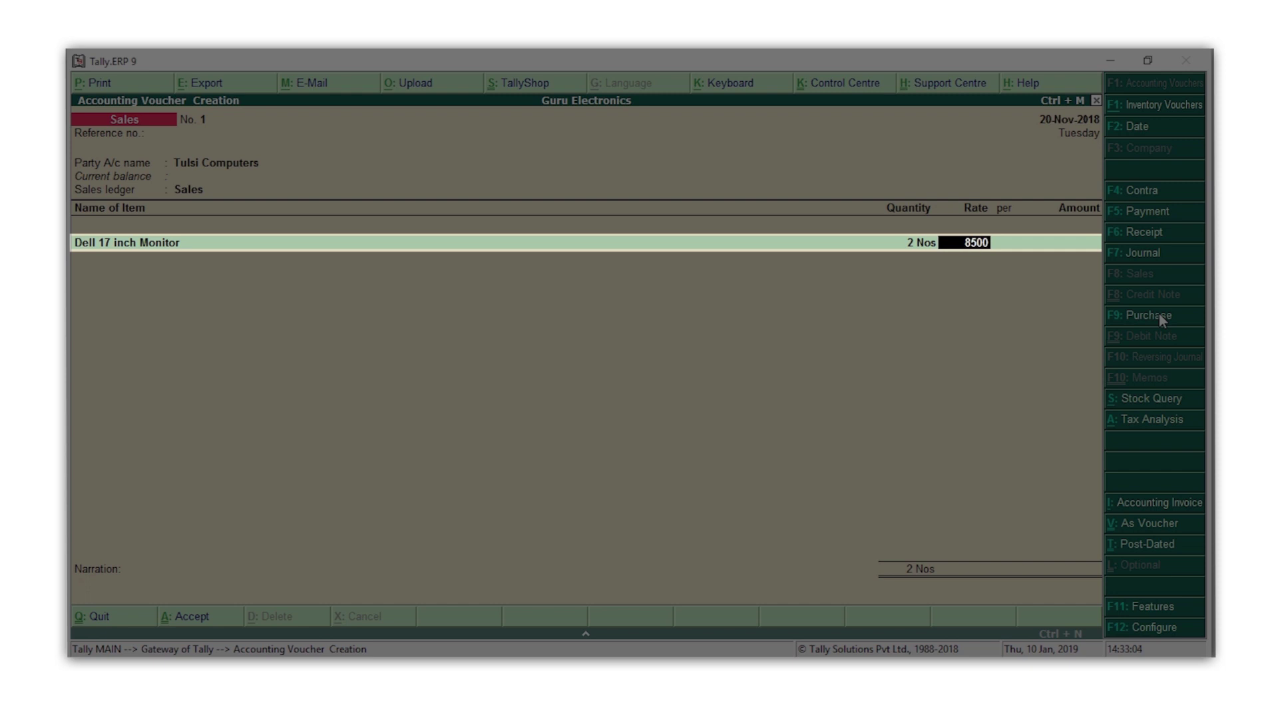
key(Return)
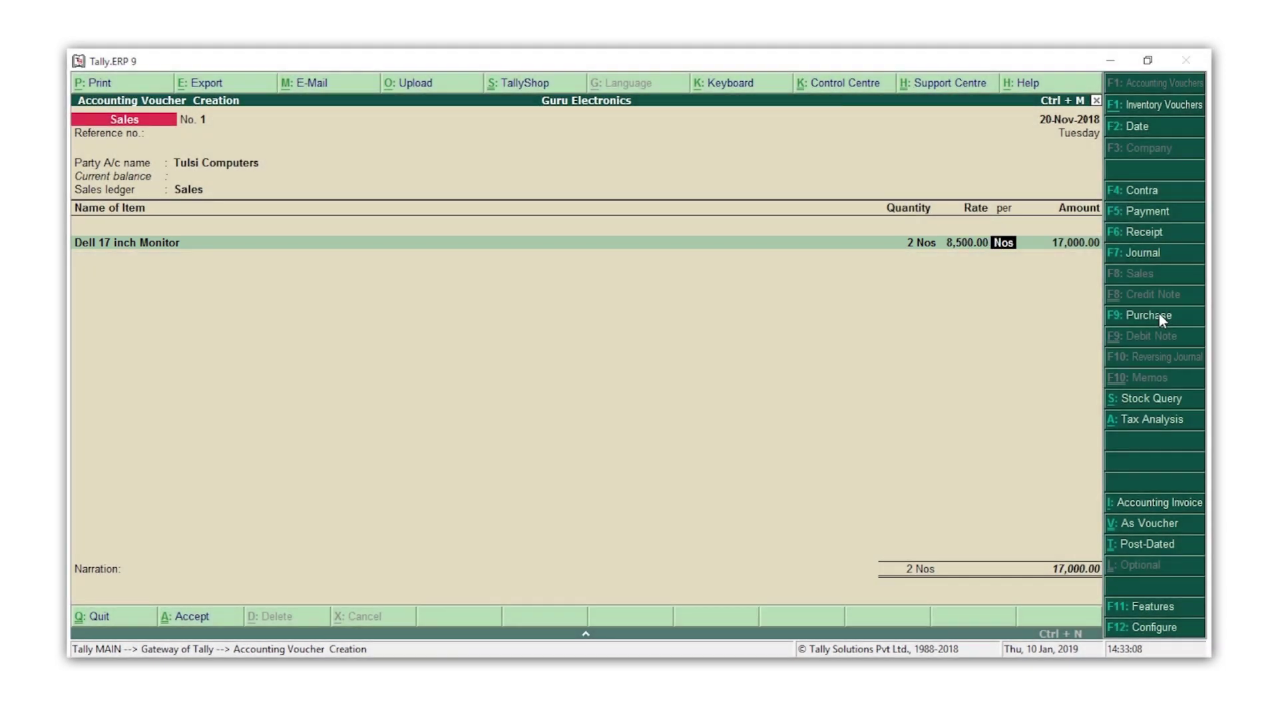
key(Return)
key(Return)
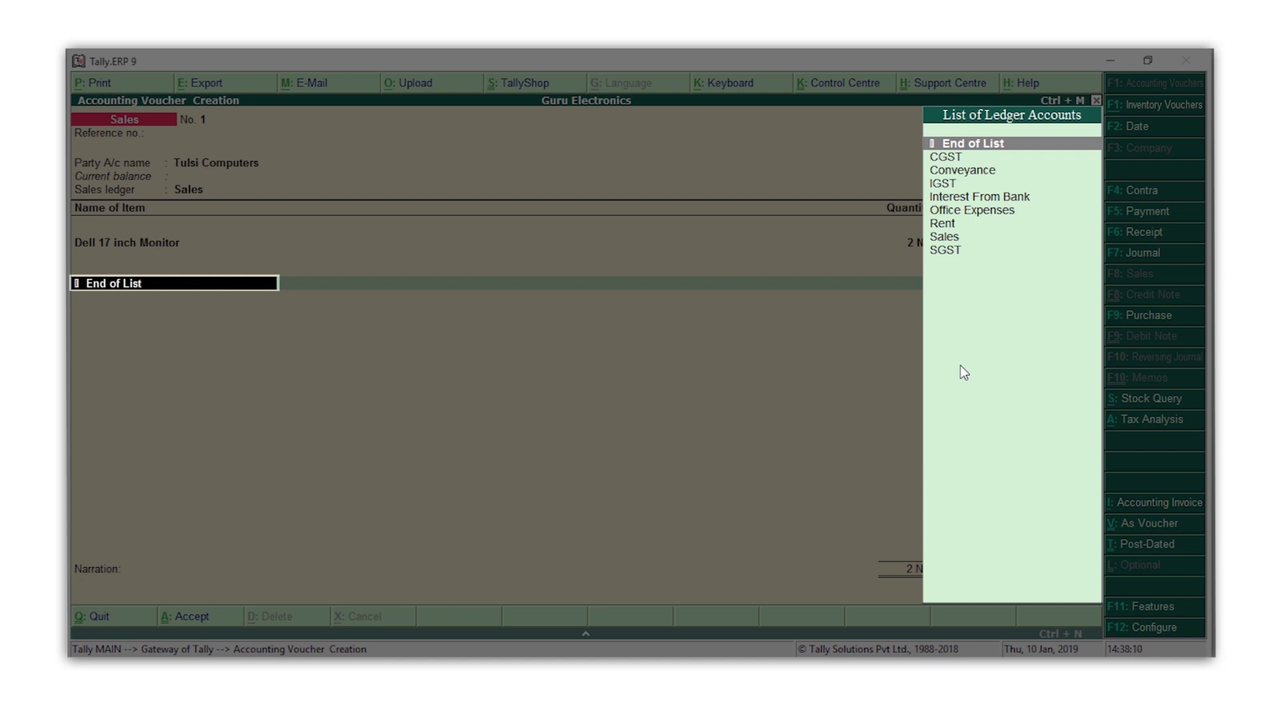
Add IGST 3,060.00 and narration 'Goods sold to Tulsi Computers on 20th Nov, 2018'; check Dell monitor stock
key(Down)
key(Down)
key(Down)
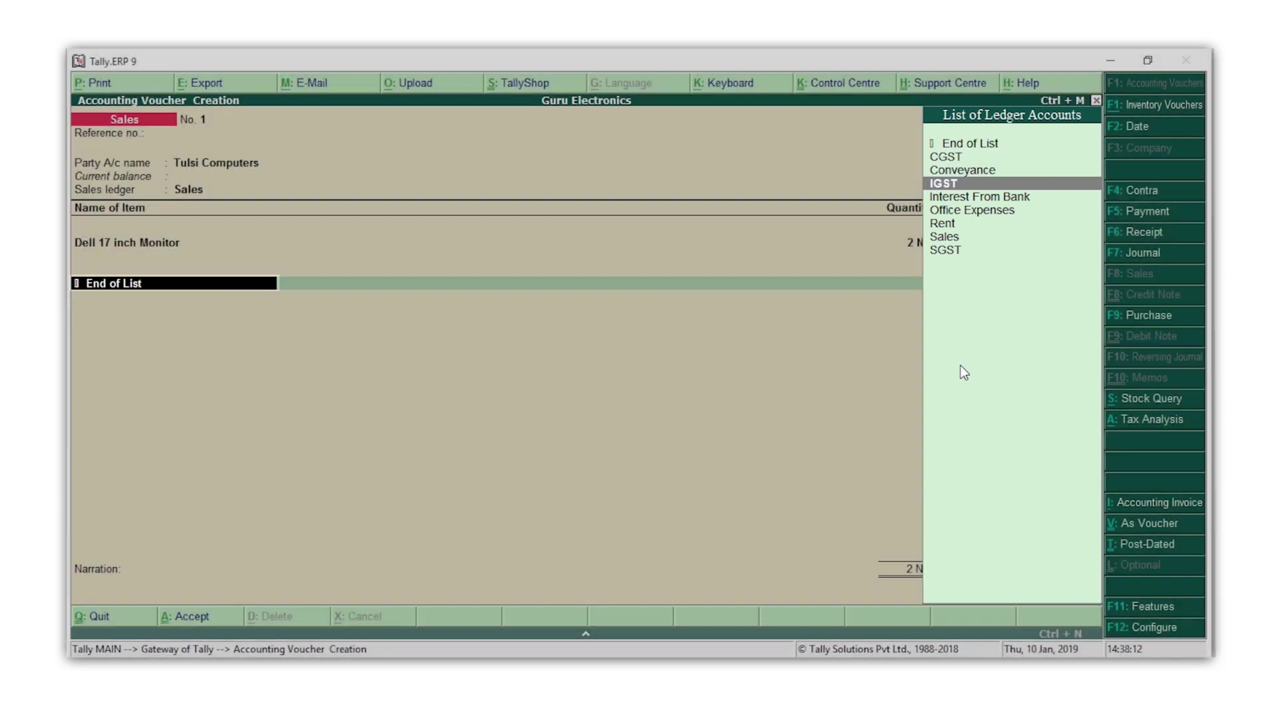
key(Return)
key(Return)
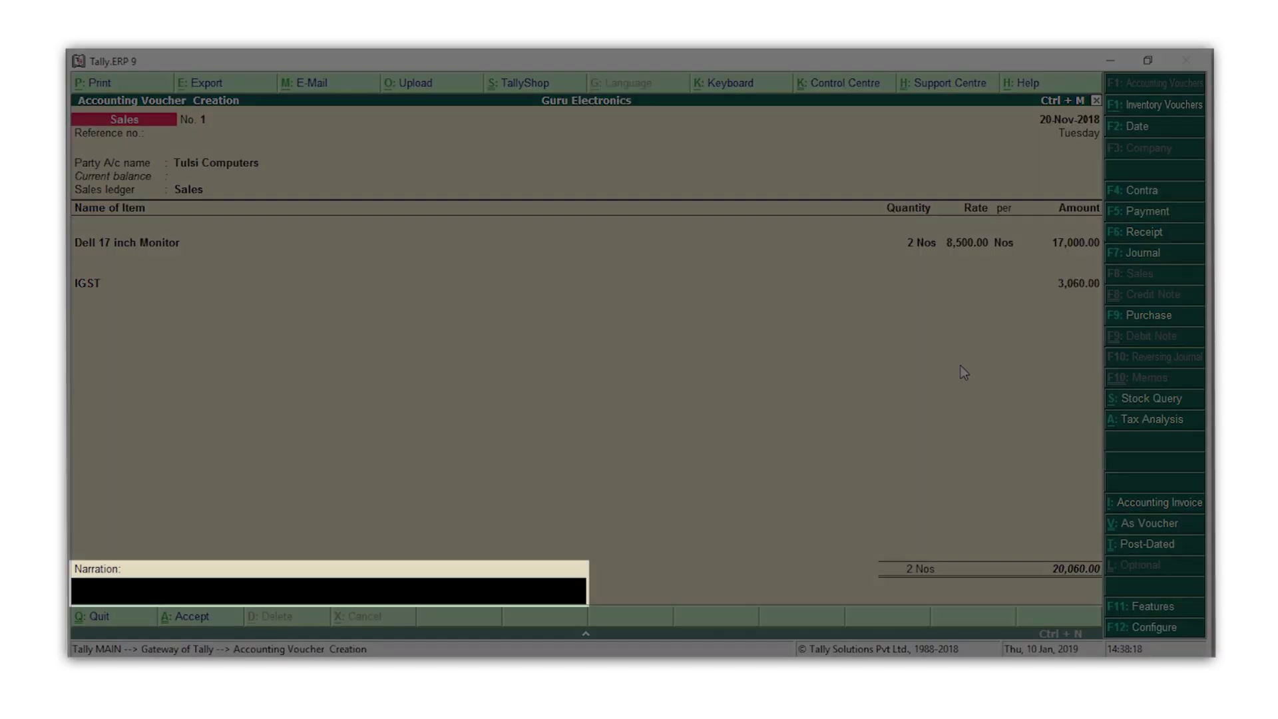
text(Goods sold to Tulsi Computers on 20th Nov, 2018.)
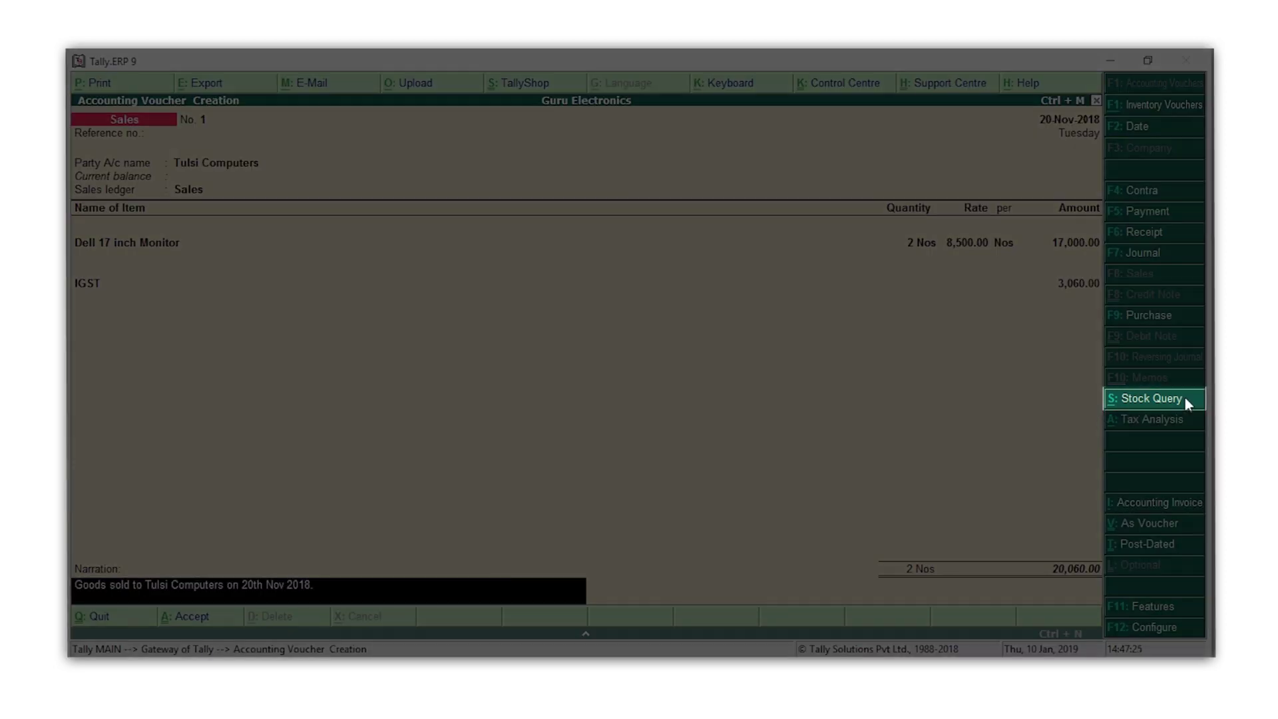
key(alt+s)
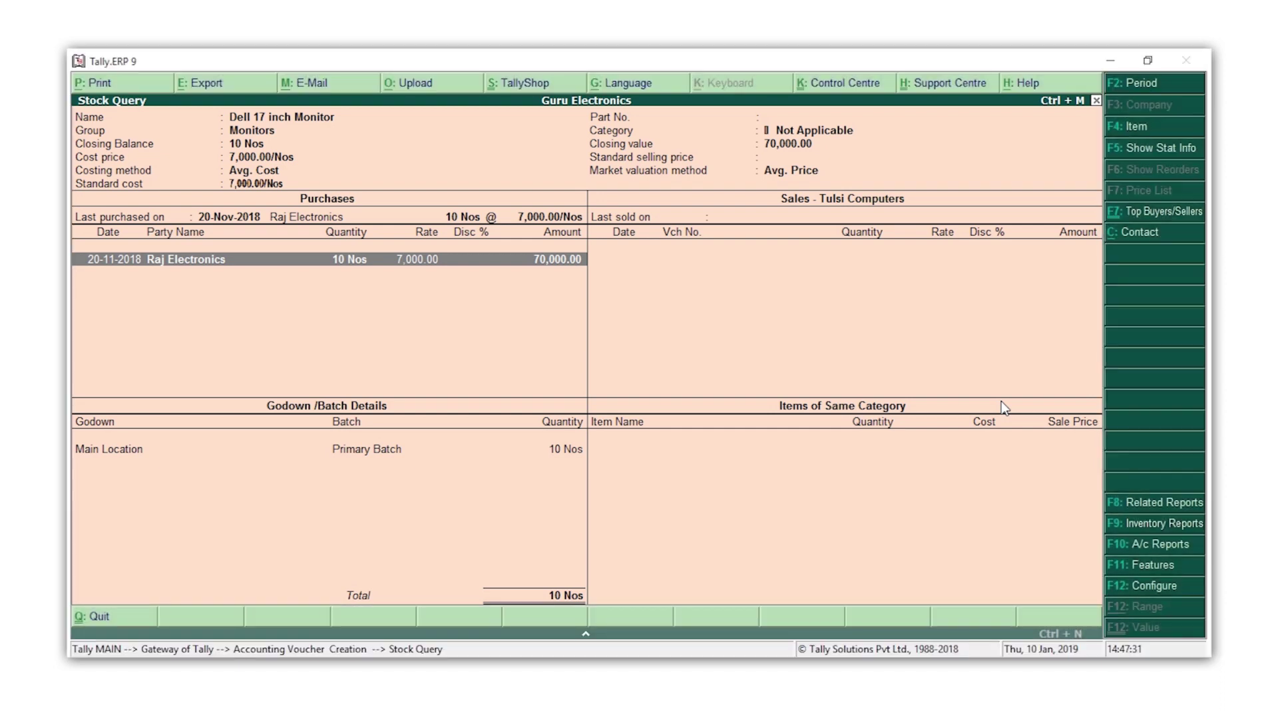
key(Escape)
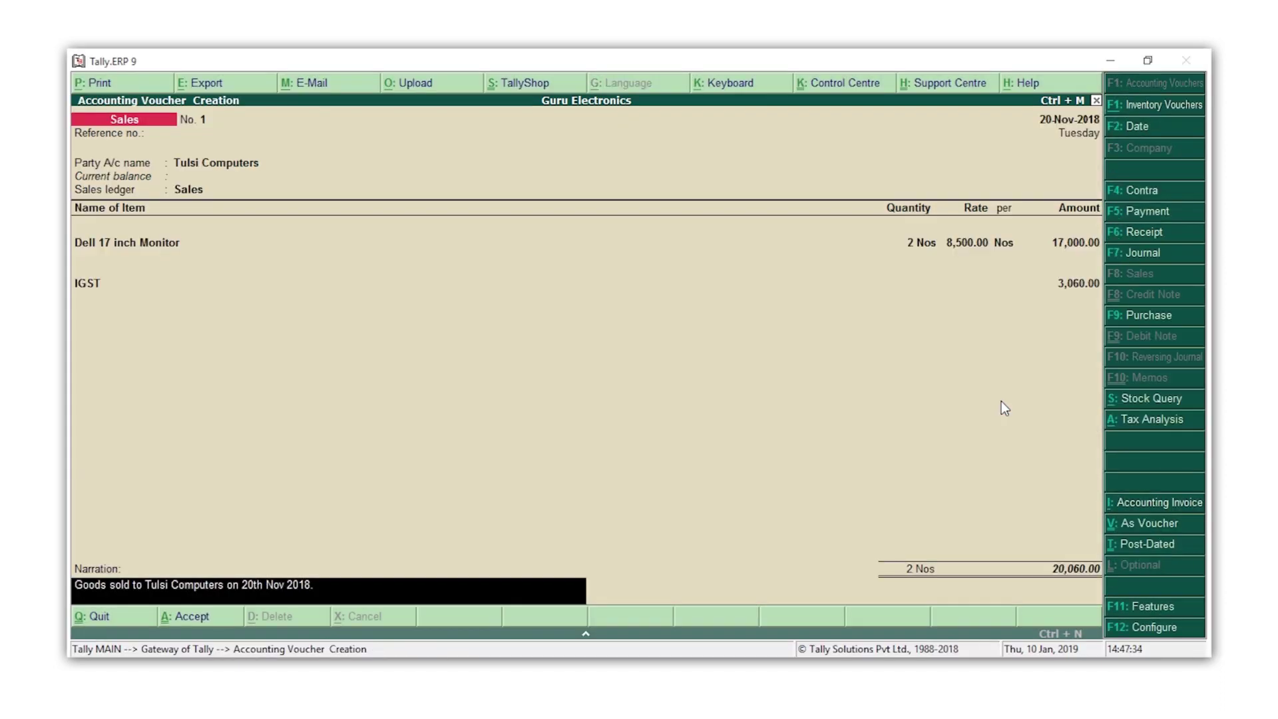
Accept the 20,060.00 Tulsi Computers sales voucher and bring back voucher No. 1 for alteration
key(Return)
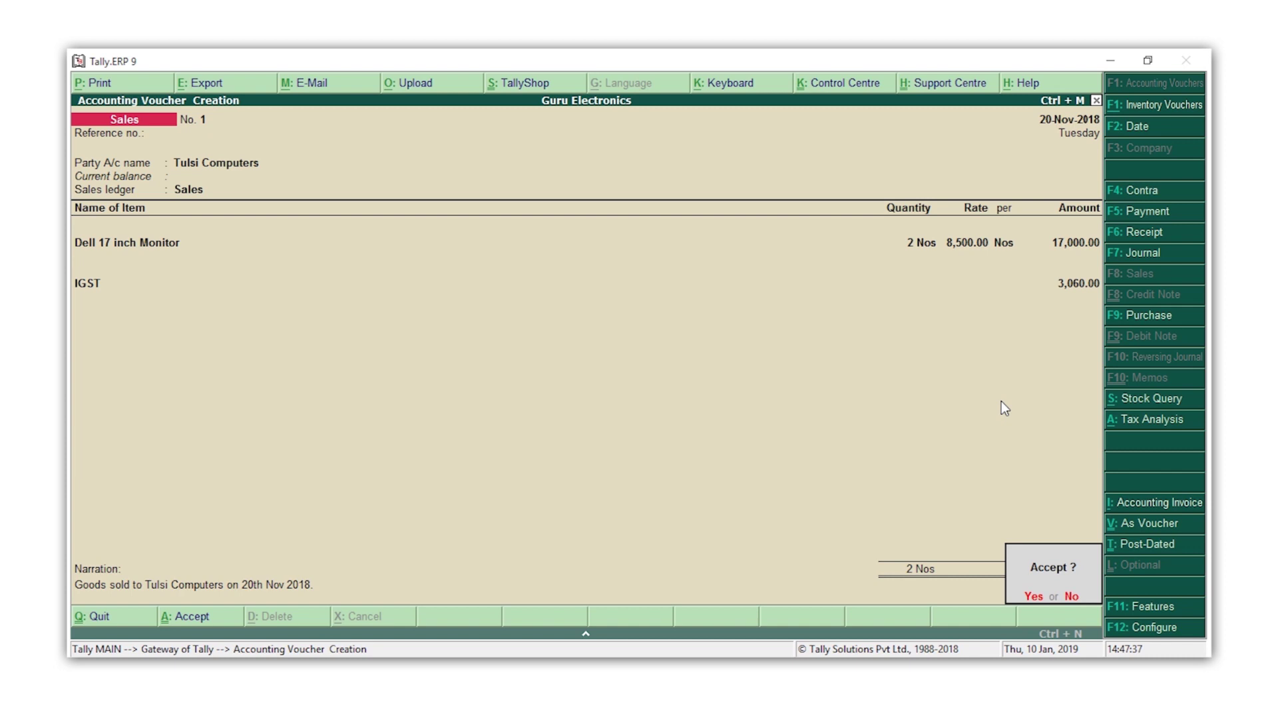
key(Return)
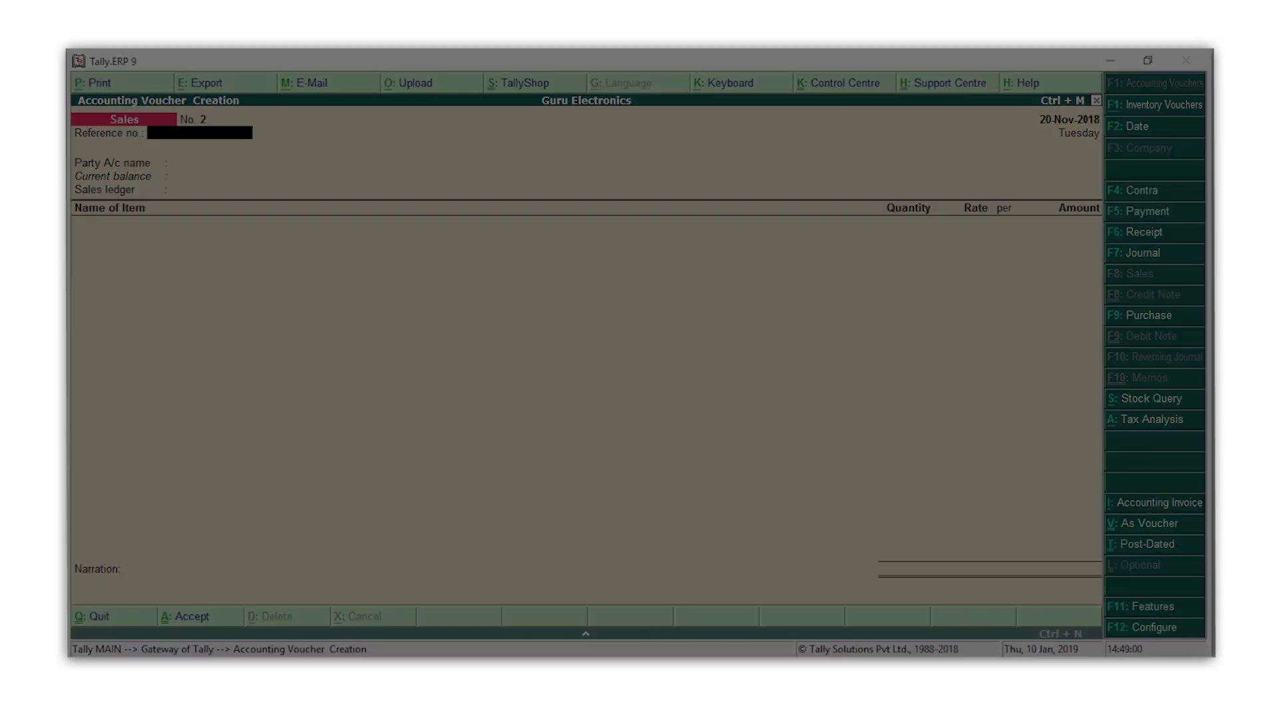
key(Page_Up)
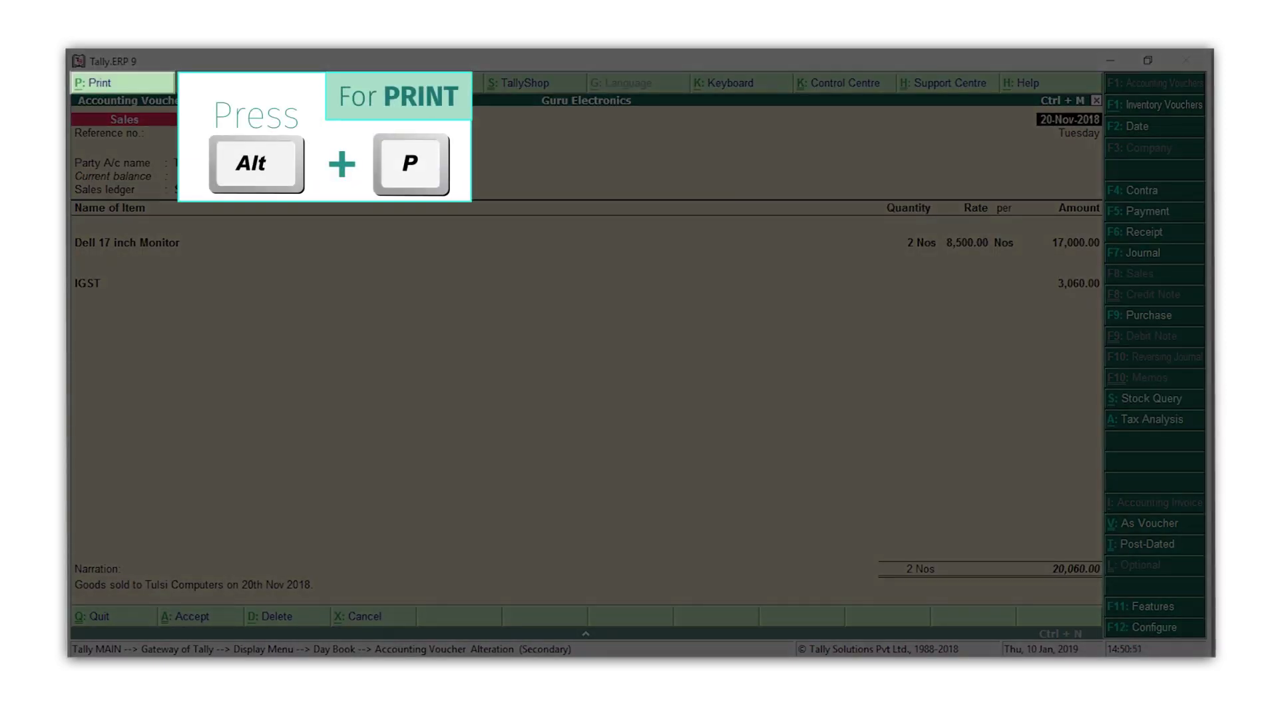
Print sales voucher No. 1 with preview enabled to show the Tax Invoice
key(alt+p)
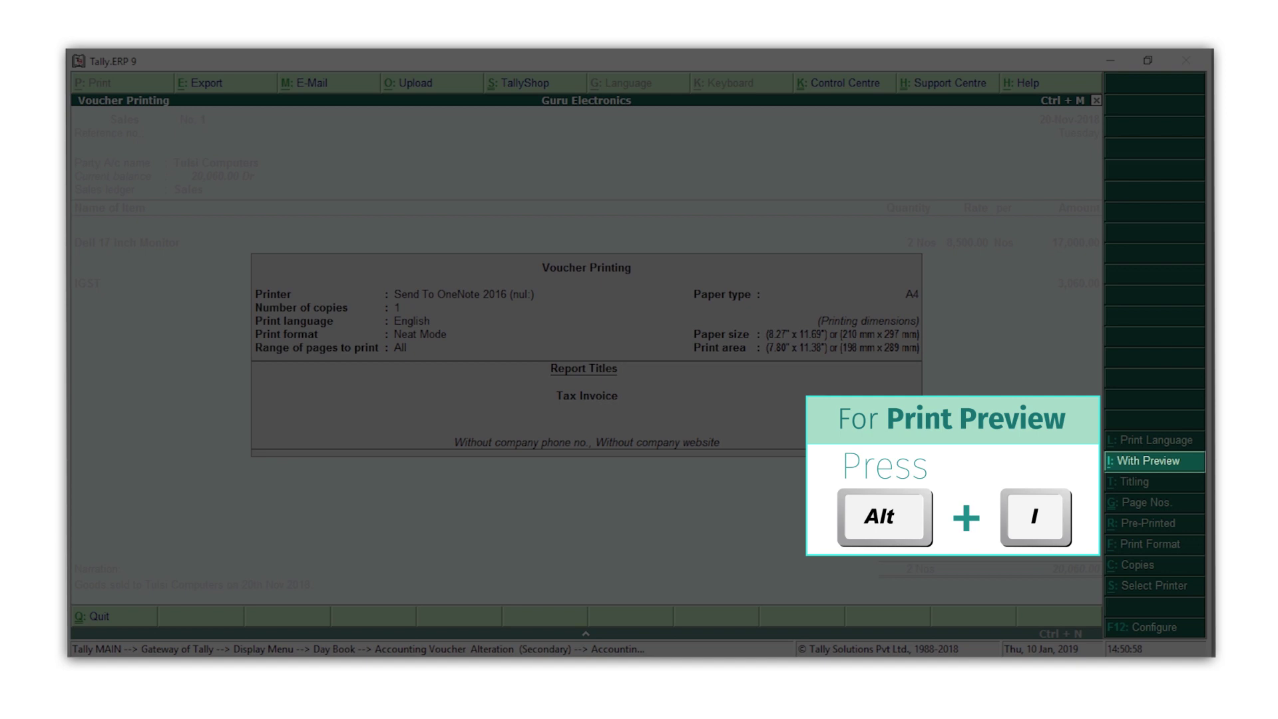
key(alt+i)
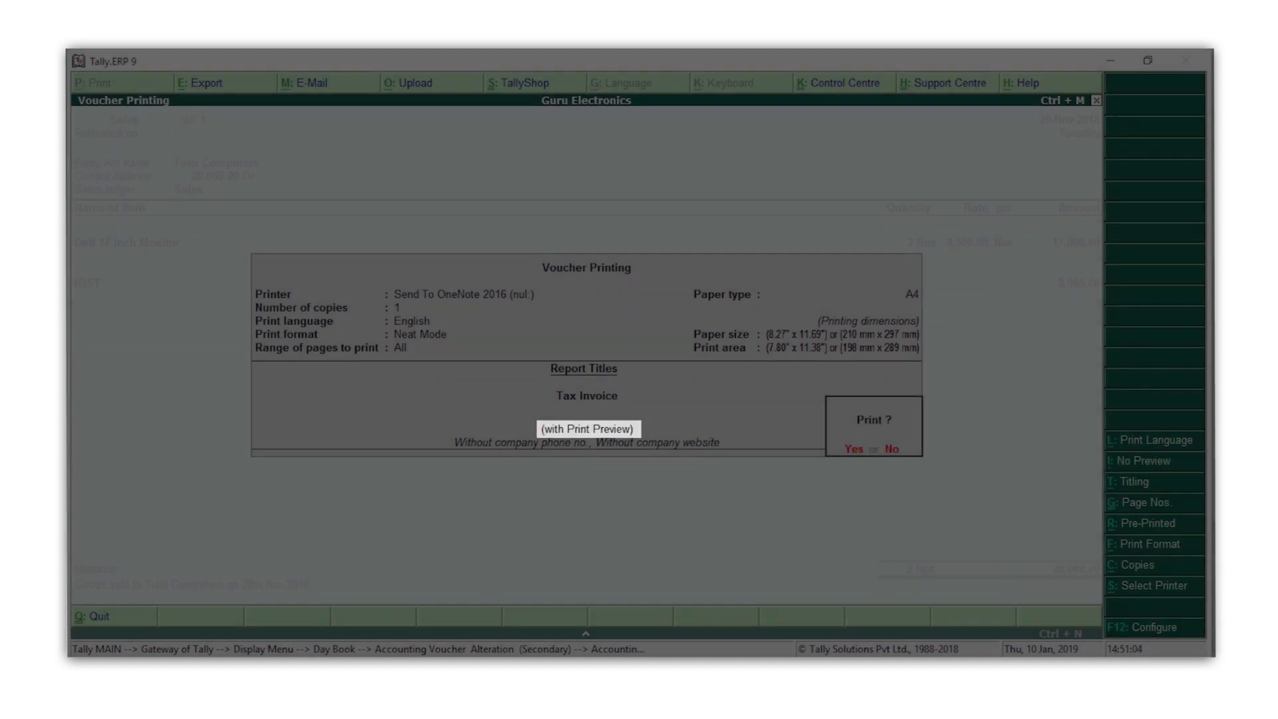
key(Return)
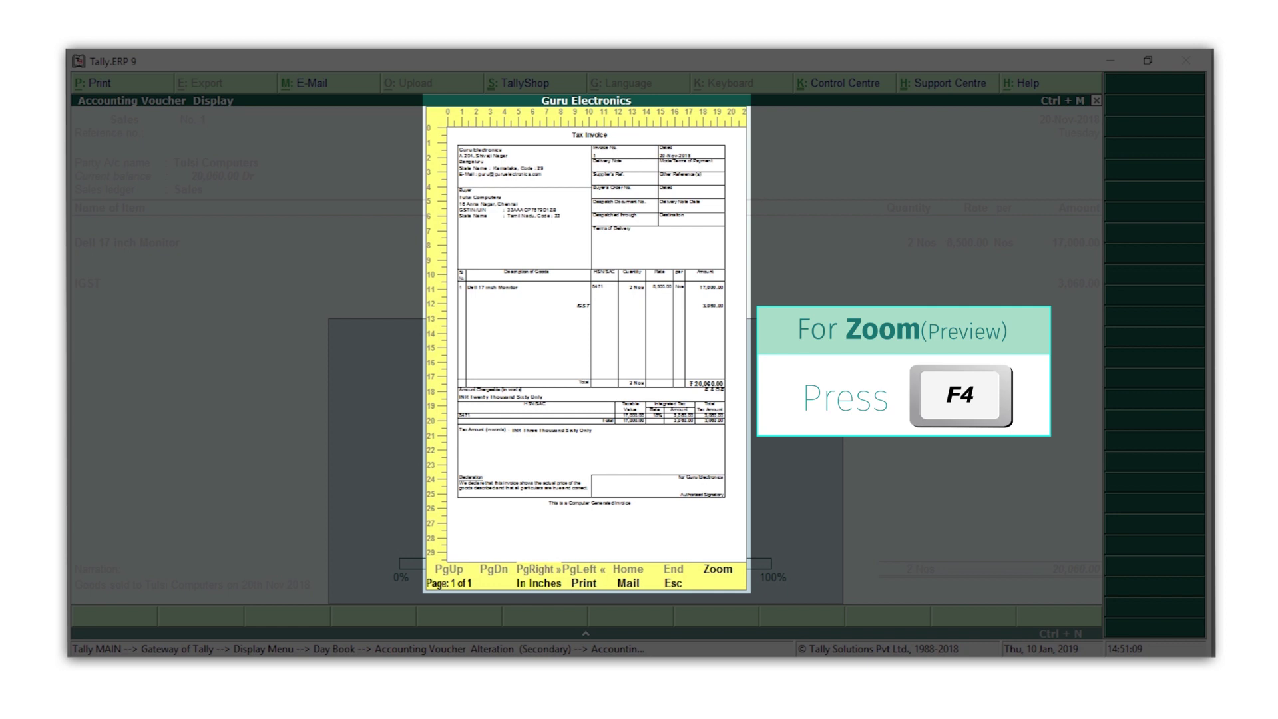
Zoom the Tax Invoice preview to full size and scroll to the HSN 8471 tax table and declaration
key(F4)
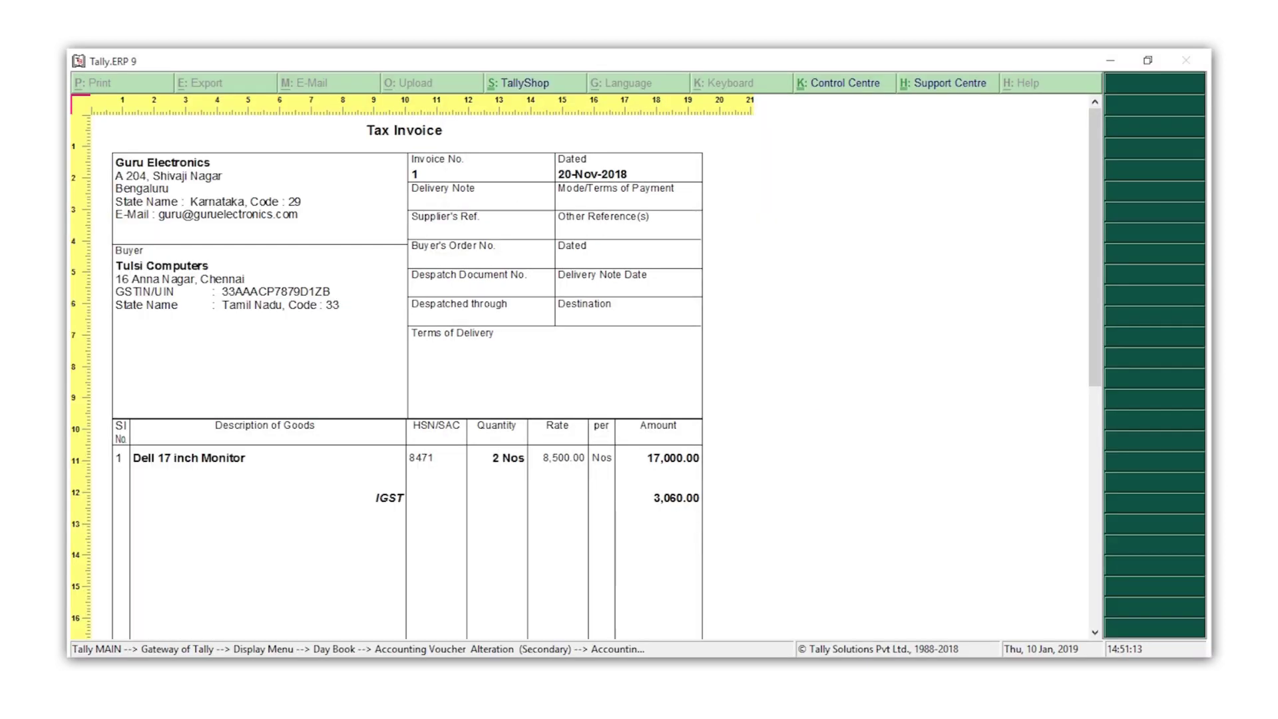
scroll(645, 582, down, 5)
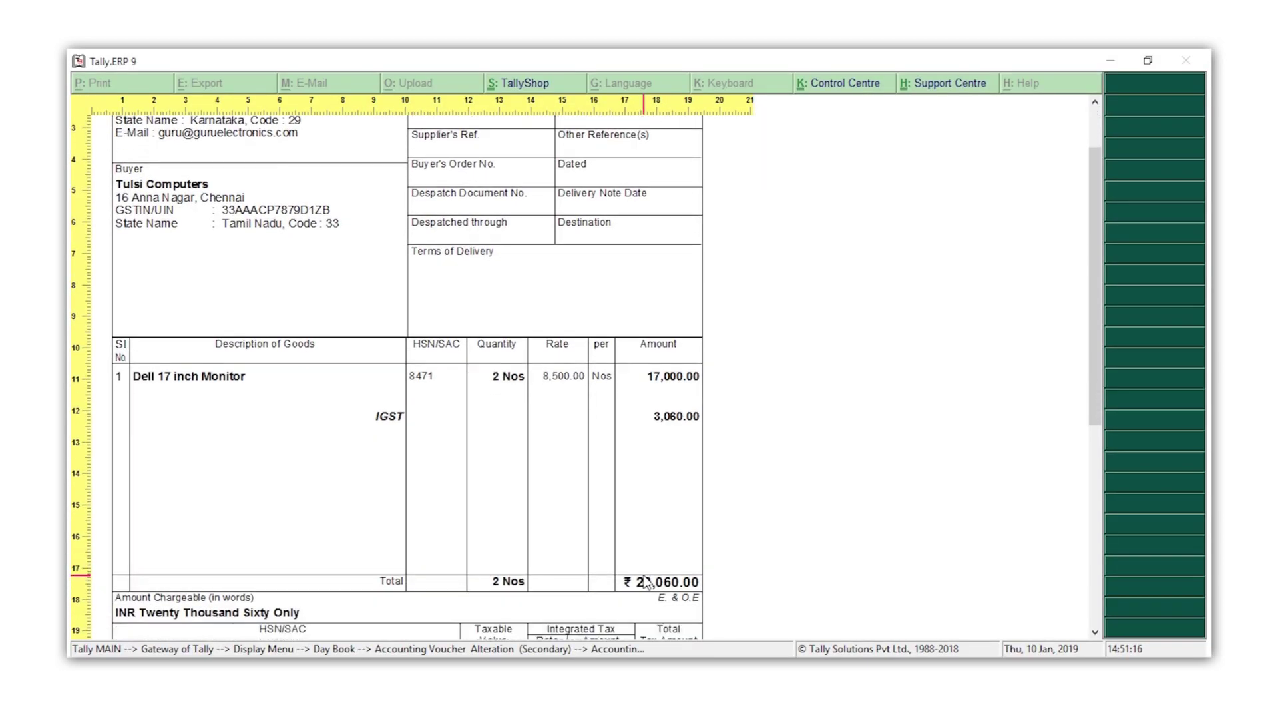
scroll(645, 582, down, 10)
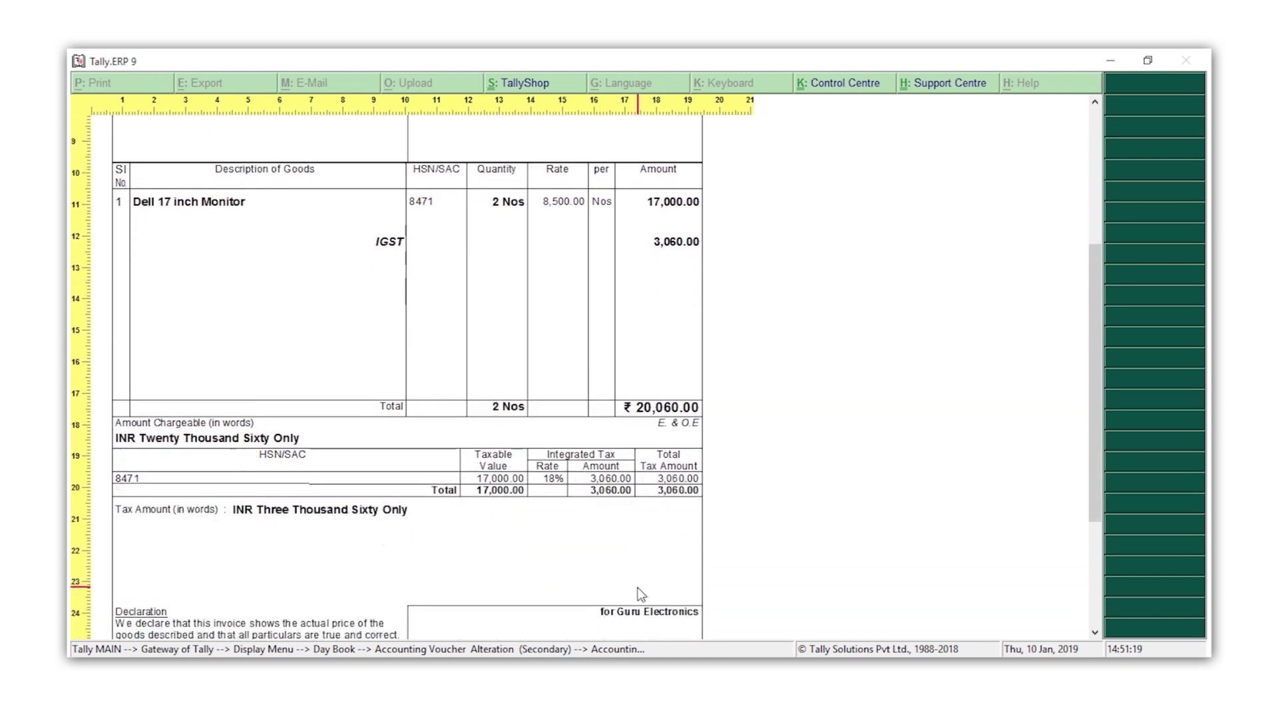